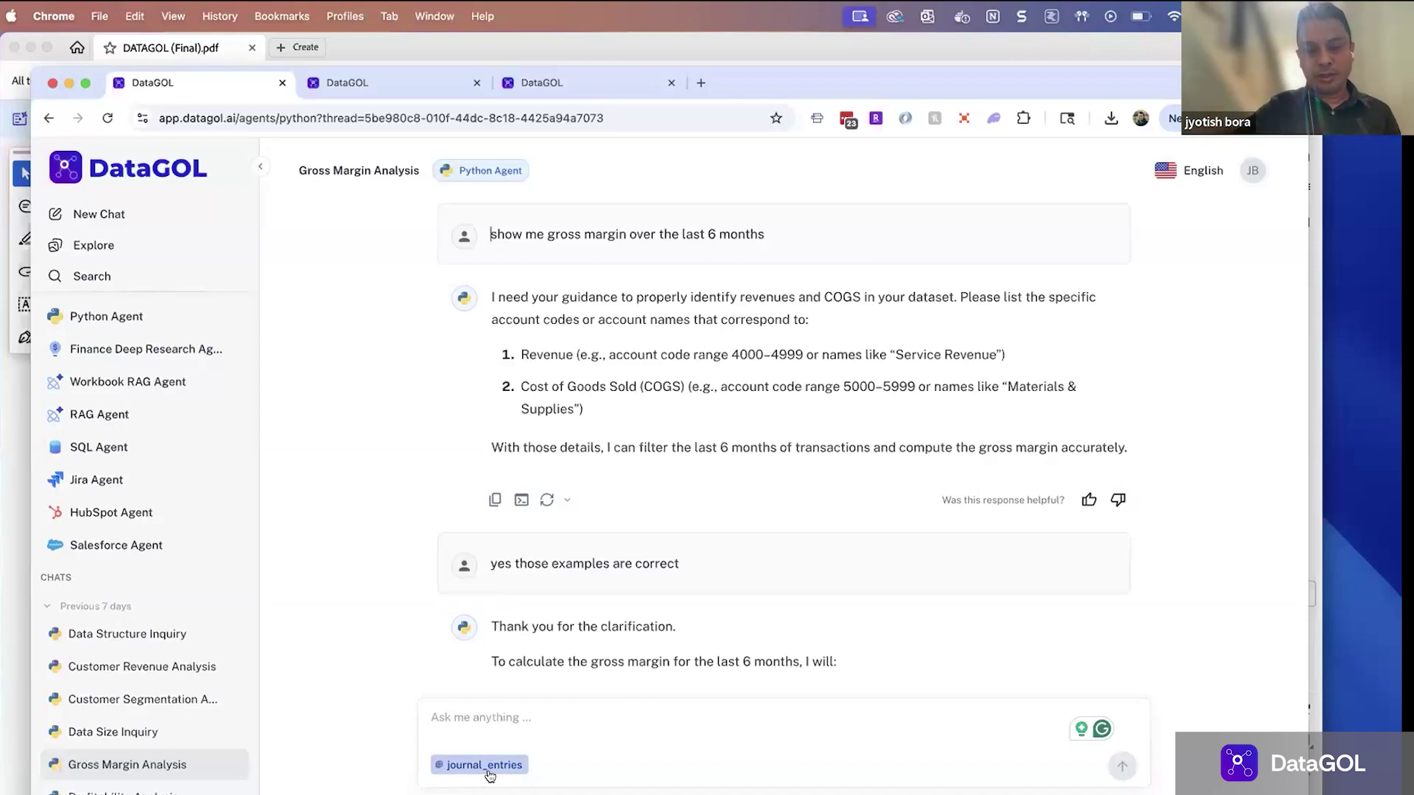
# Open the journal_entries dataset attached to the chat and examine its columns from Journal Entry Id through YearMonth
pyautogui.click(490, 766)
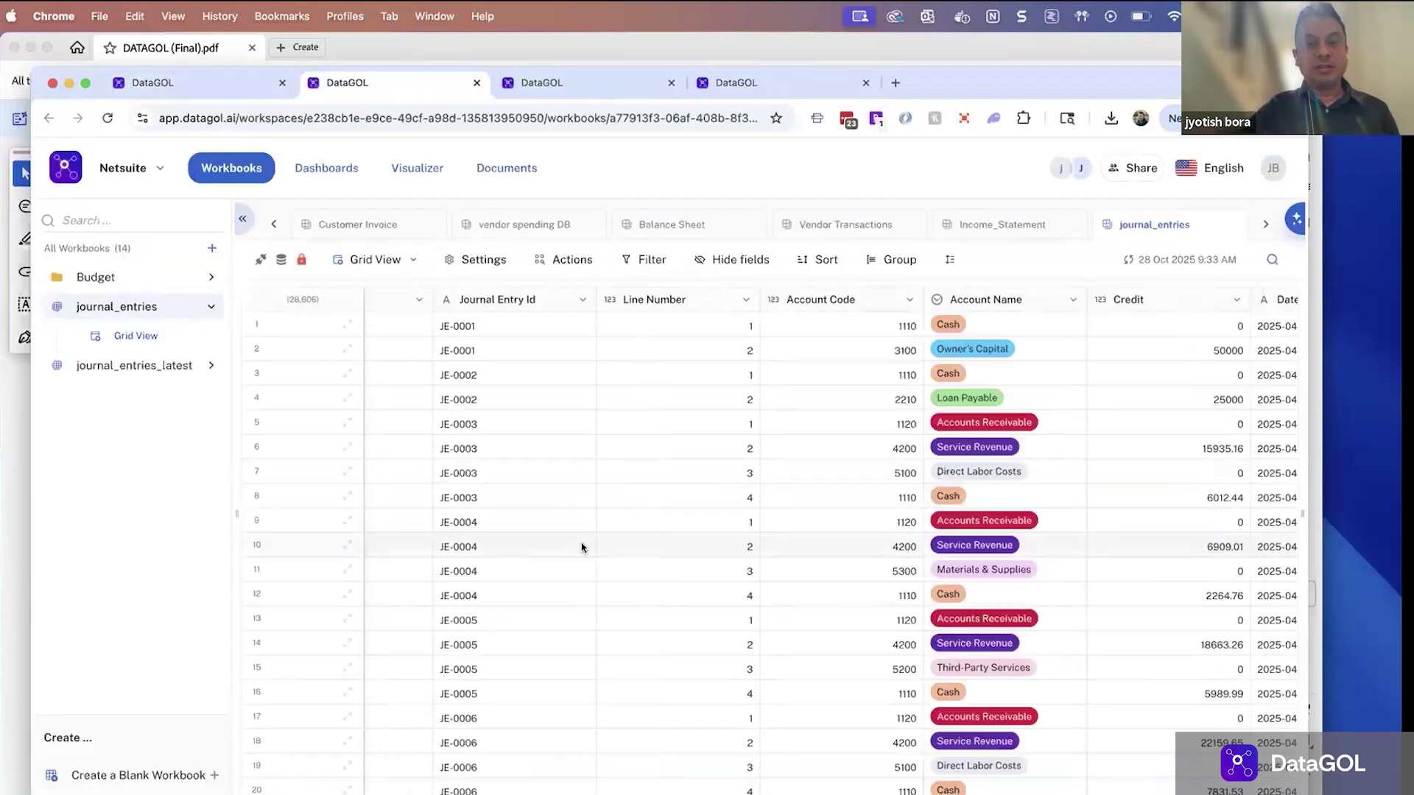
pyautogui.hscroll(5, 582, 547)
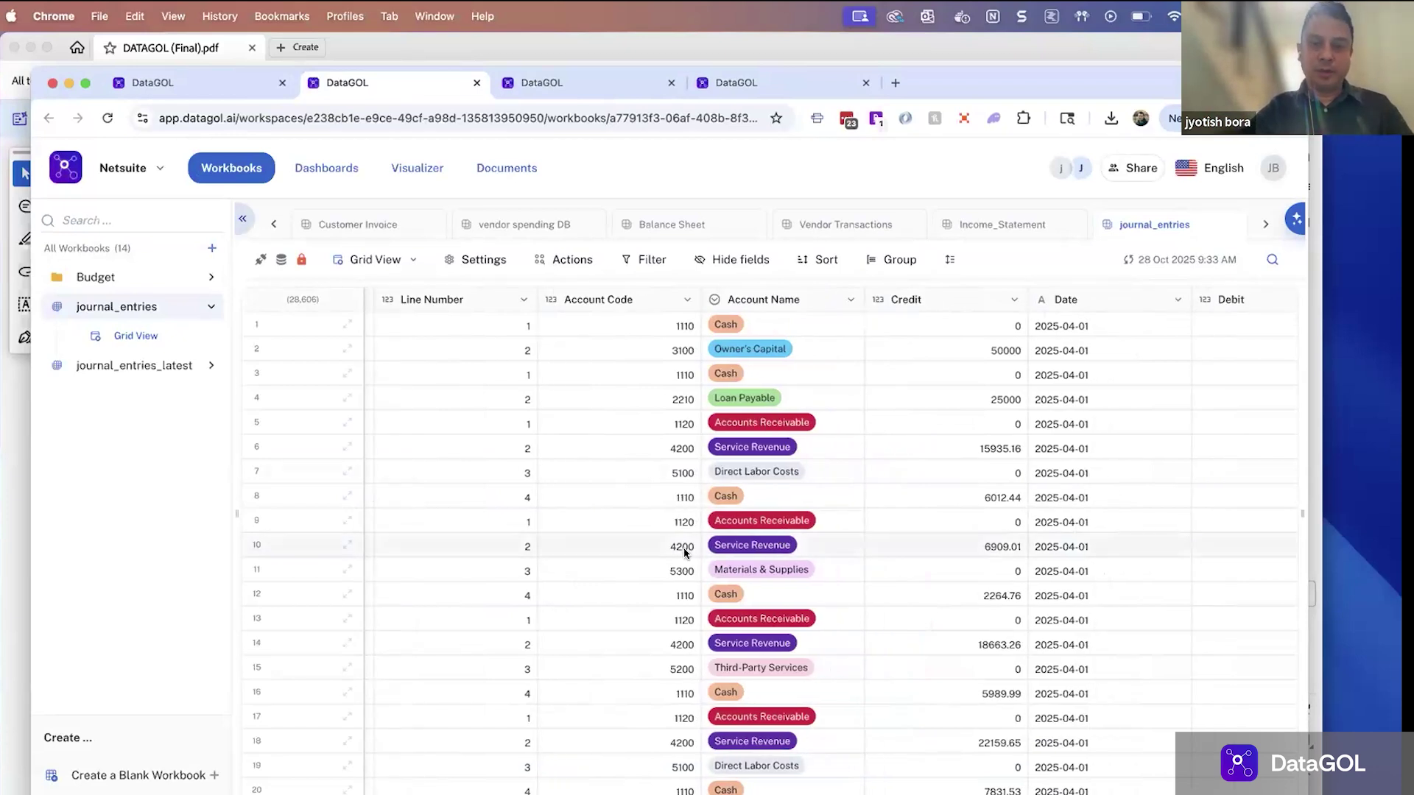
pyautogui.hscroll(10, 683, 549)
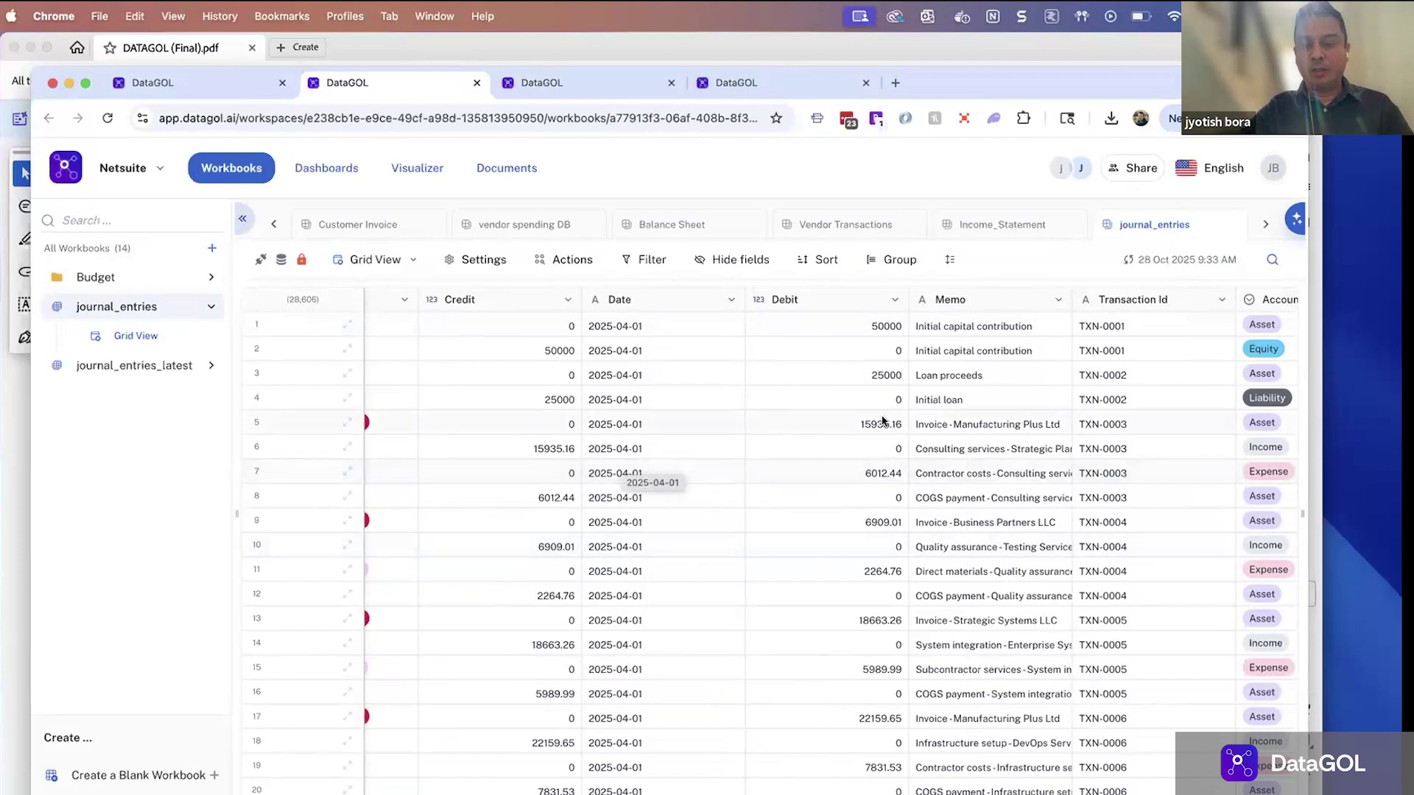
pyautogui.hscroll(4, 858, 442)
pyautogui.hscroll(3, 856, 439)
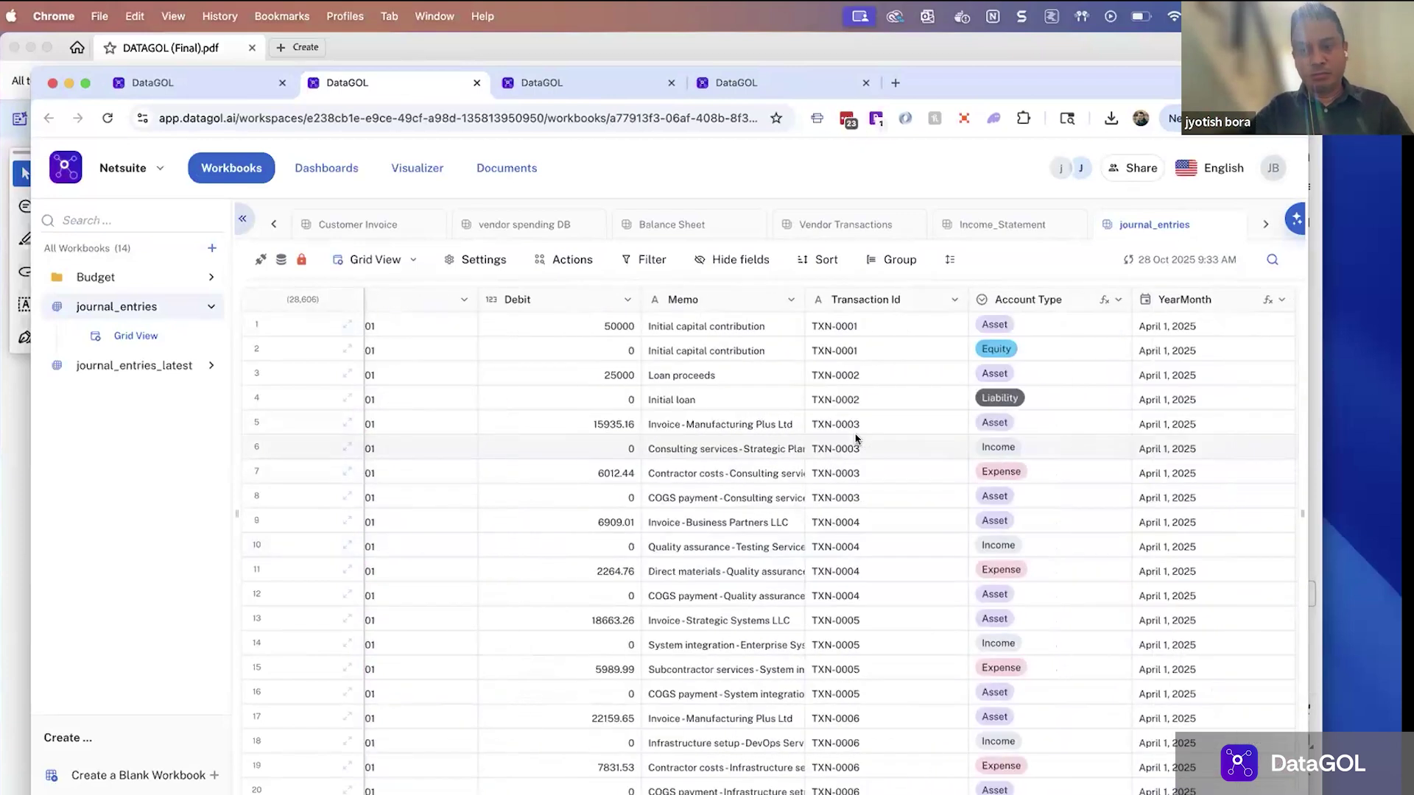
pyautogui.hscroll(1, 857, 438)
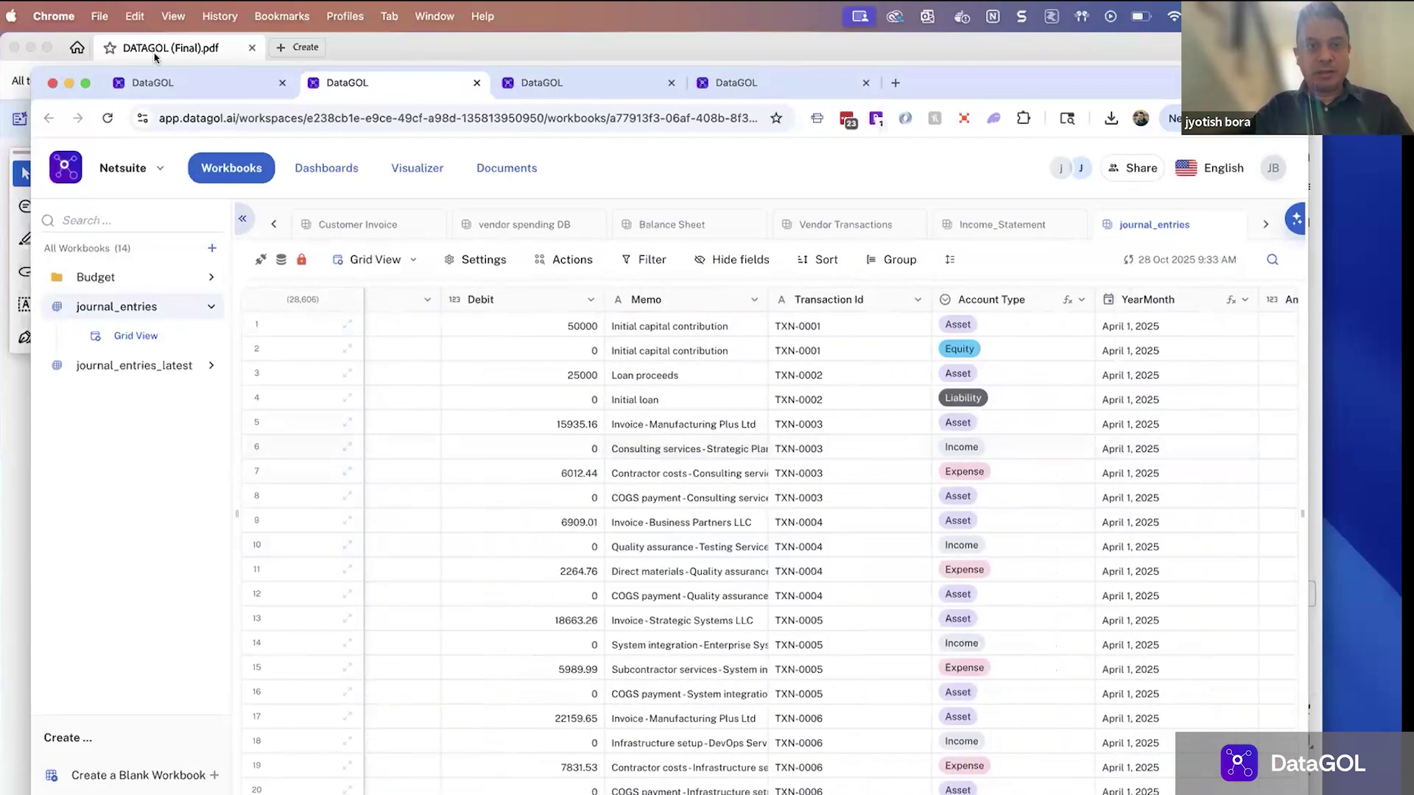
# Return to the Gross Margin Analysis chat and read the agent's clarification on revenue and COGS accounts and its calculation plan
pyautogui.click(157, 85)
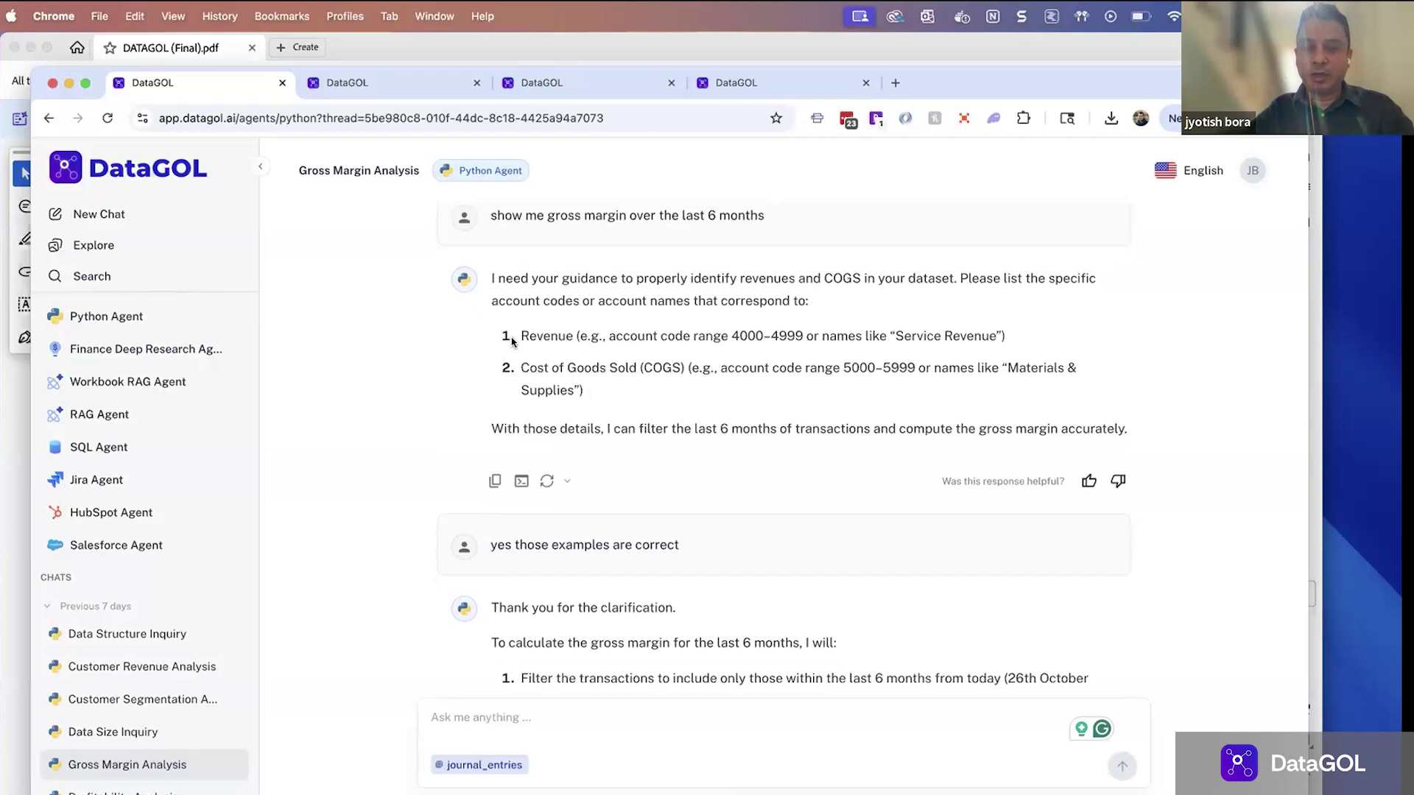
pyautogui.doubleClick(559, 337)
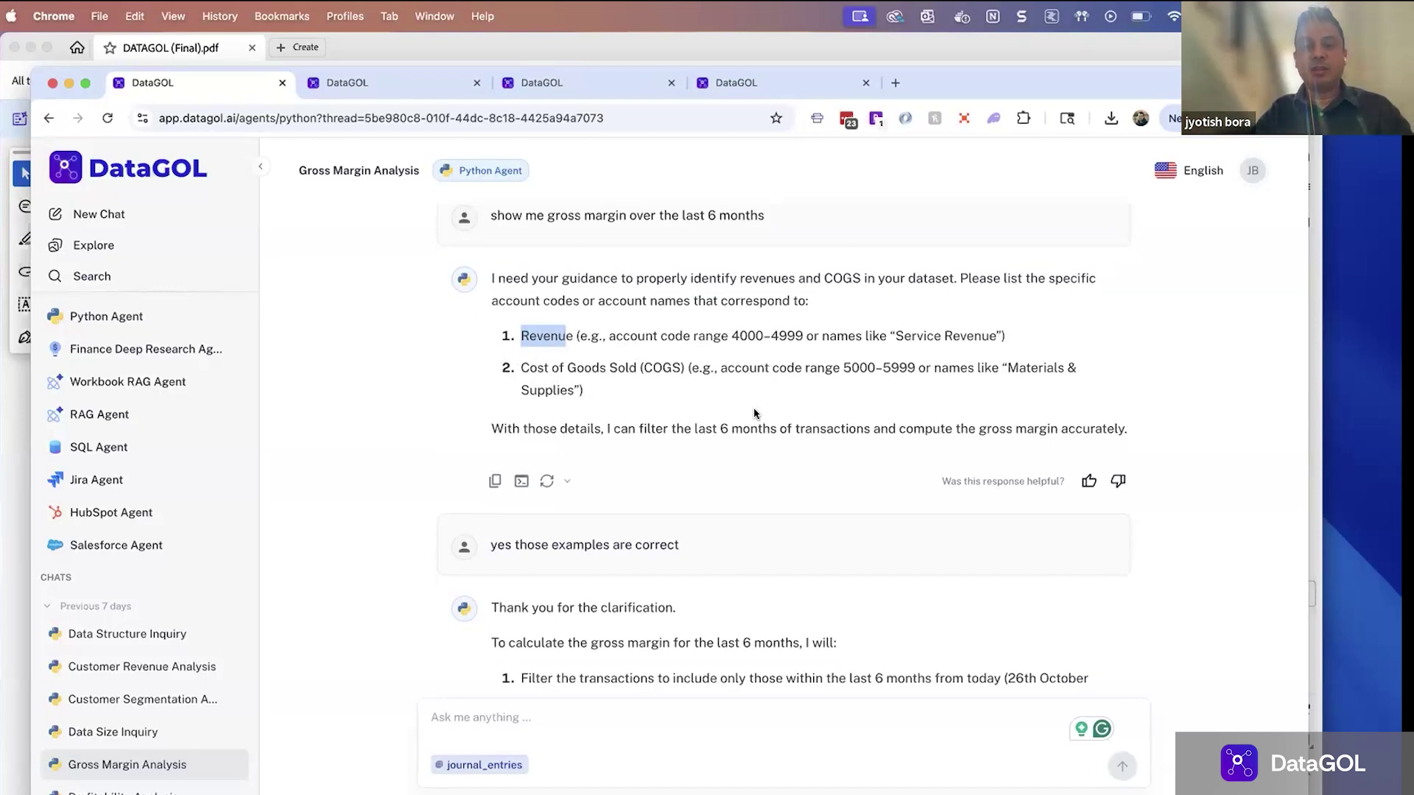
pyautogui.scroll(-3, 754, 413)
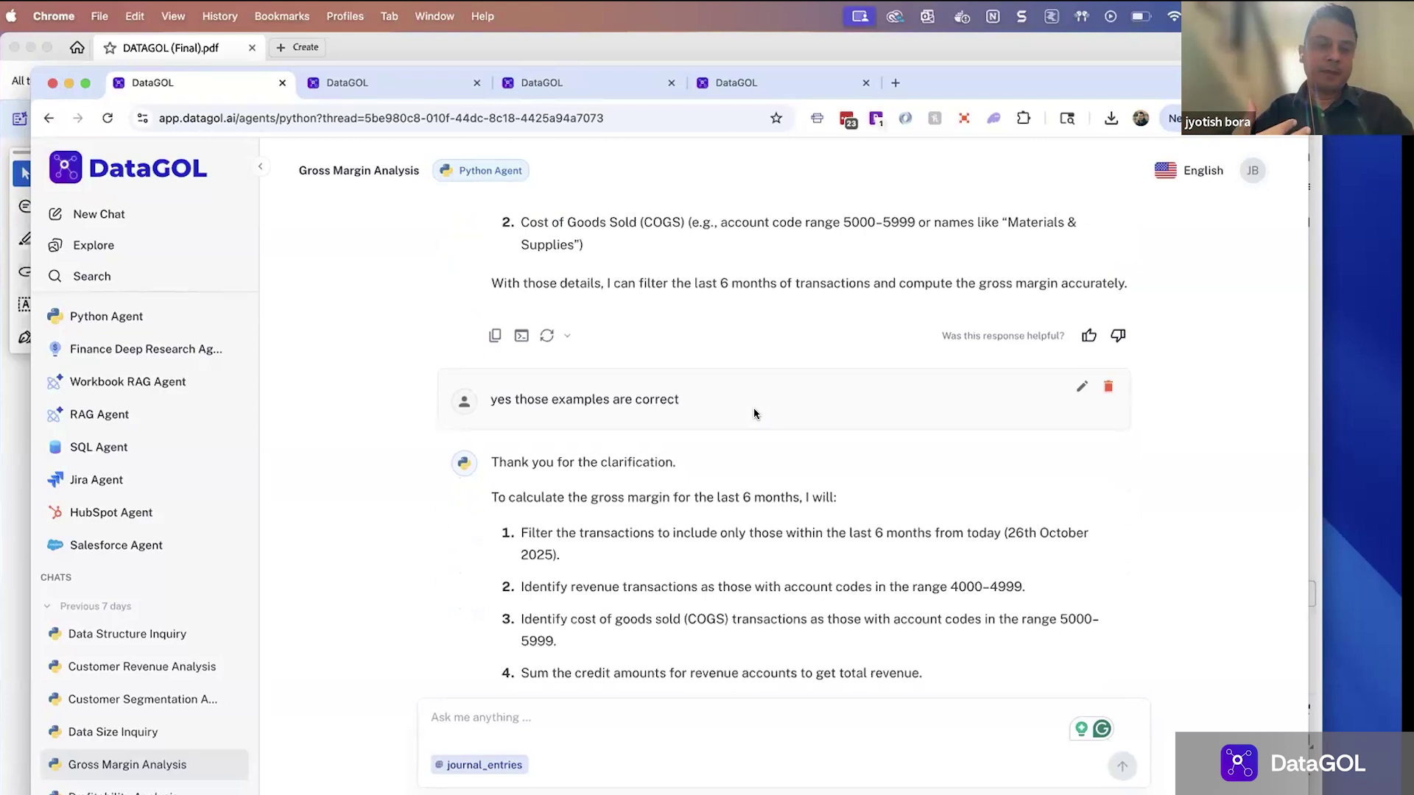
pyautogui.scroll(-4, 753, 412)
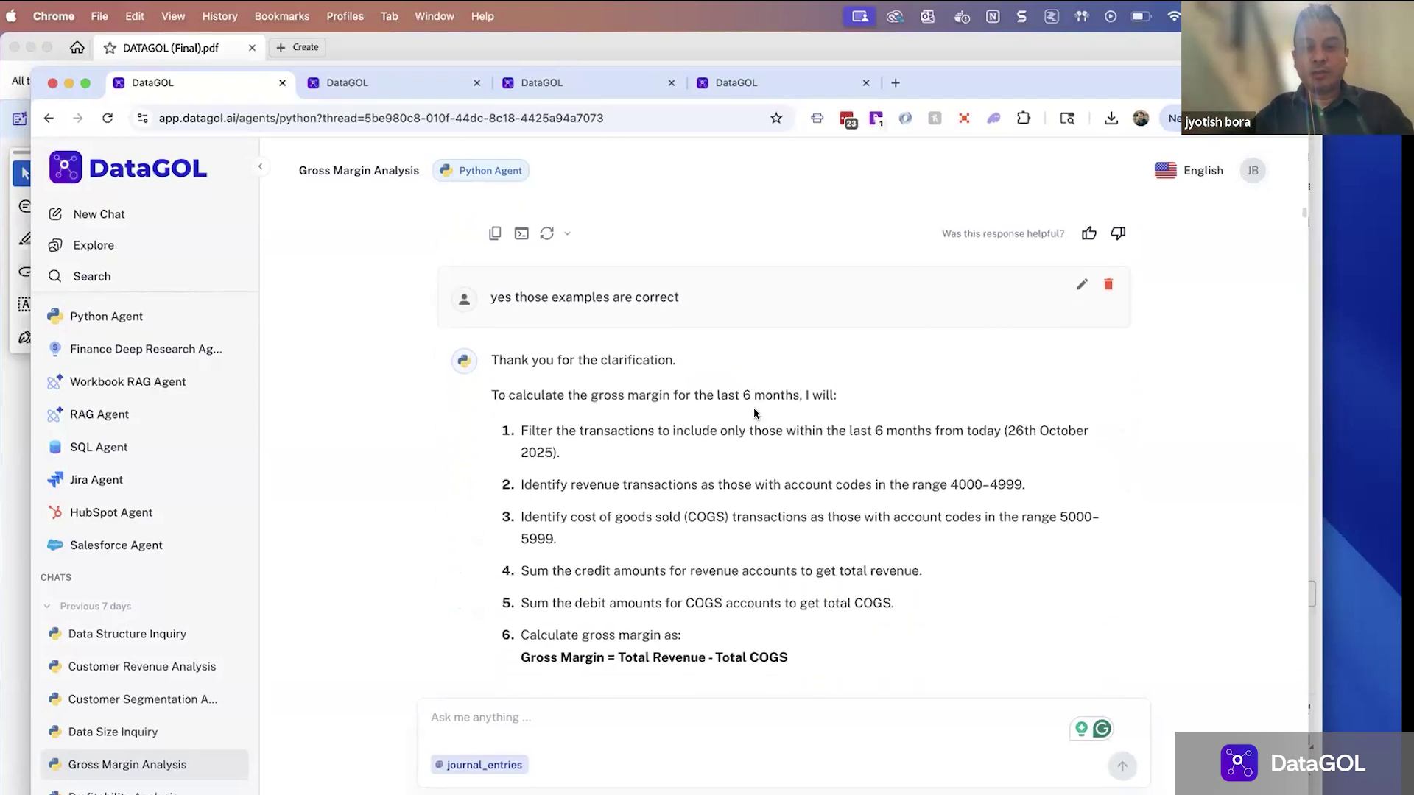
pyautogui.scroll(2, 464, 423)
pyautogui.scroll(-3, 472, 457)
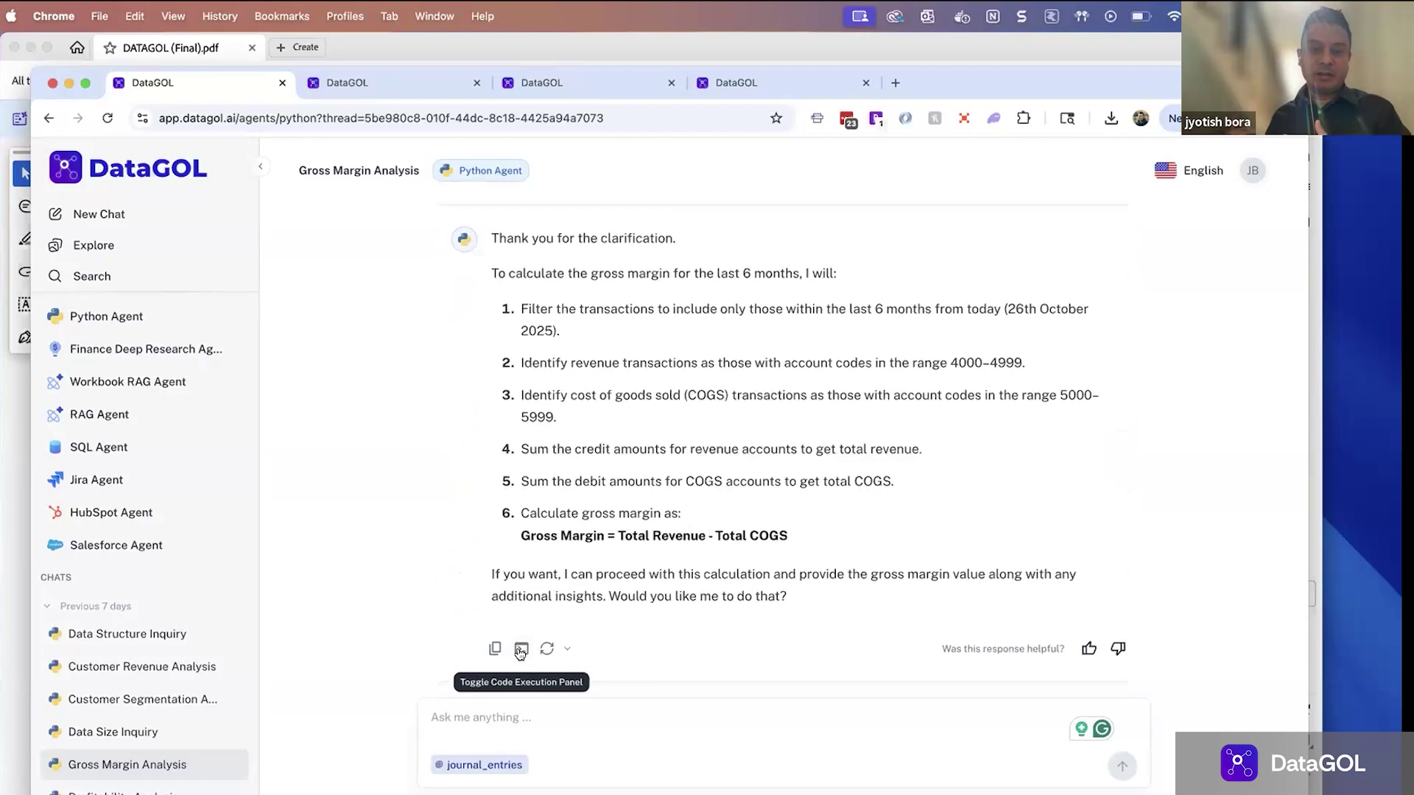
# Show the code execution details for the calculation plan response, widen the chat area slightly, and review the agent's execution steps
pyautogui.click(519, 651)
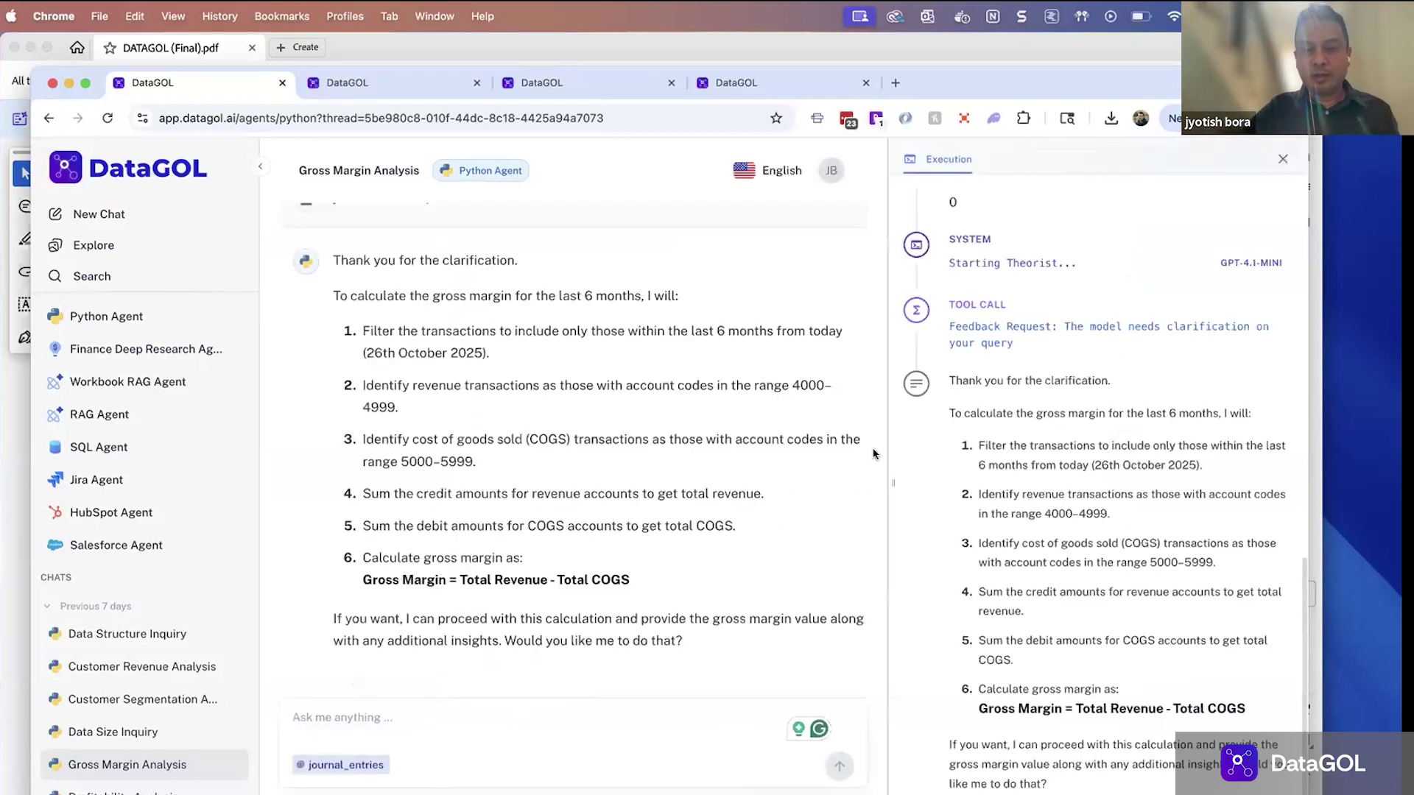
pyautogui.moveTo(888, 483); pyautogui.dragTo(923, 483)
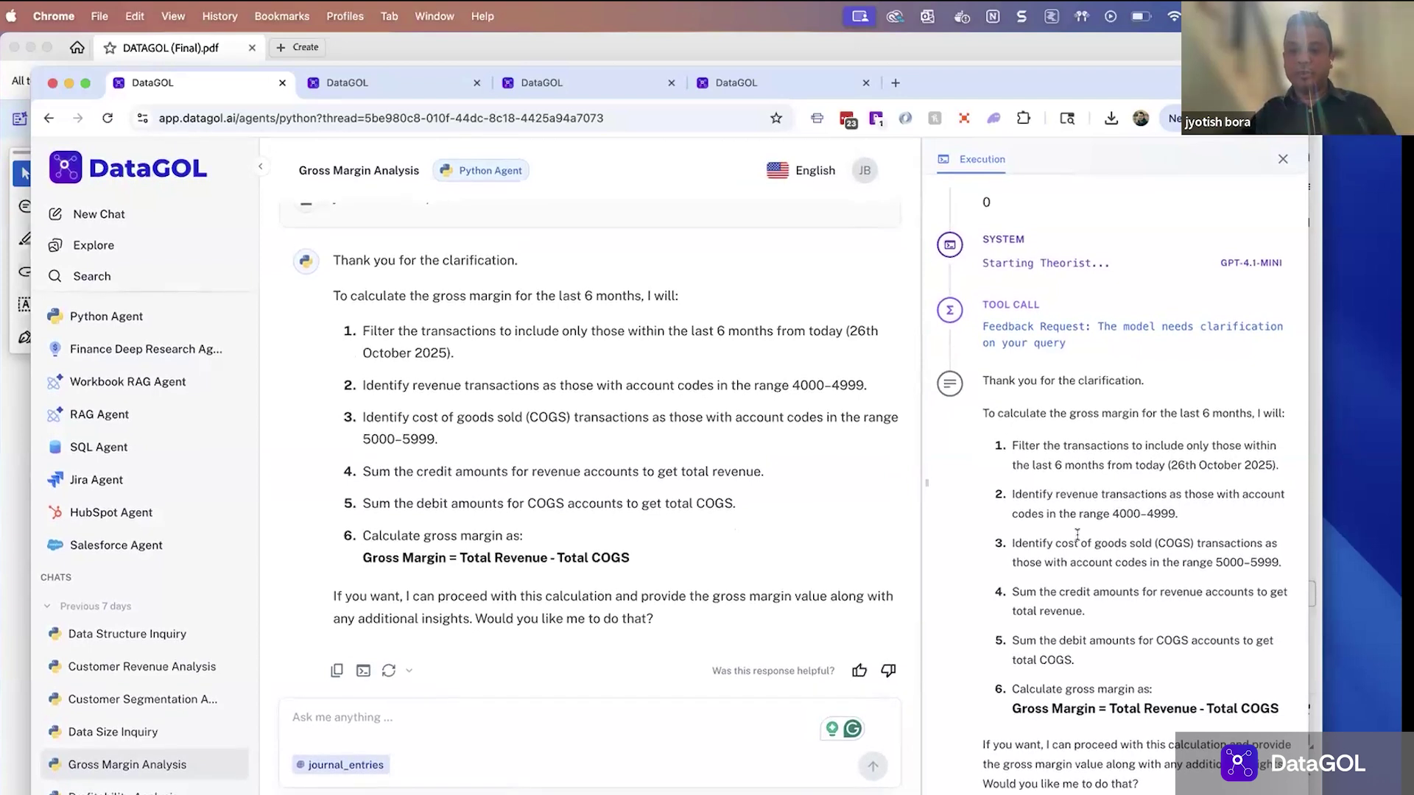
pyautogui.scroll(5, 1077, 535)
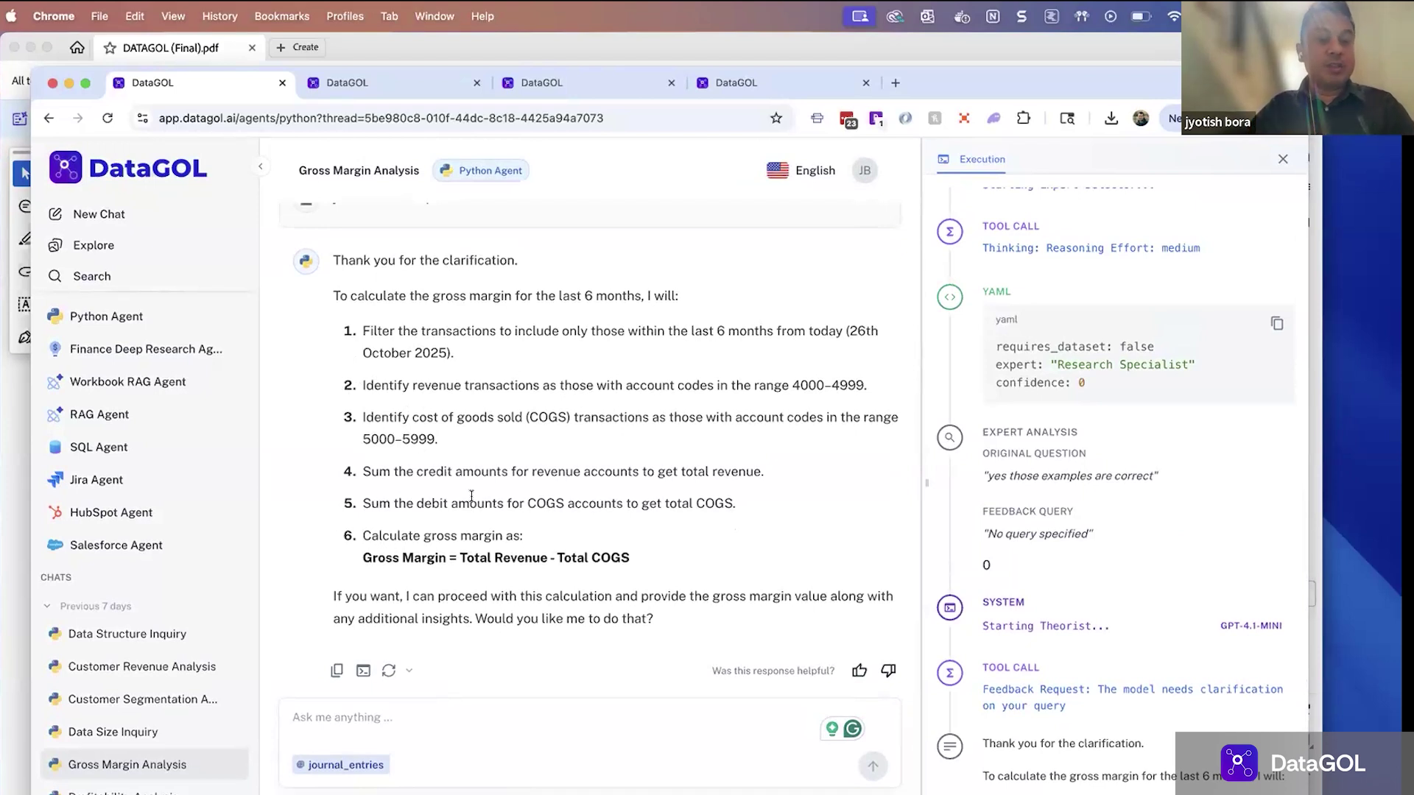
# Read through the rest of the calculation plan and the response to the monthly bar chart request, down to the variance question
pyautogui.scroll(-1, 442, 501)
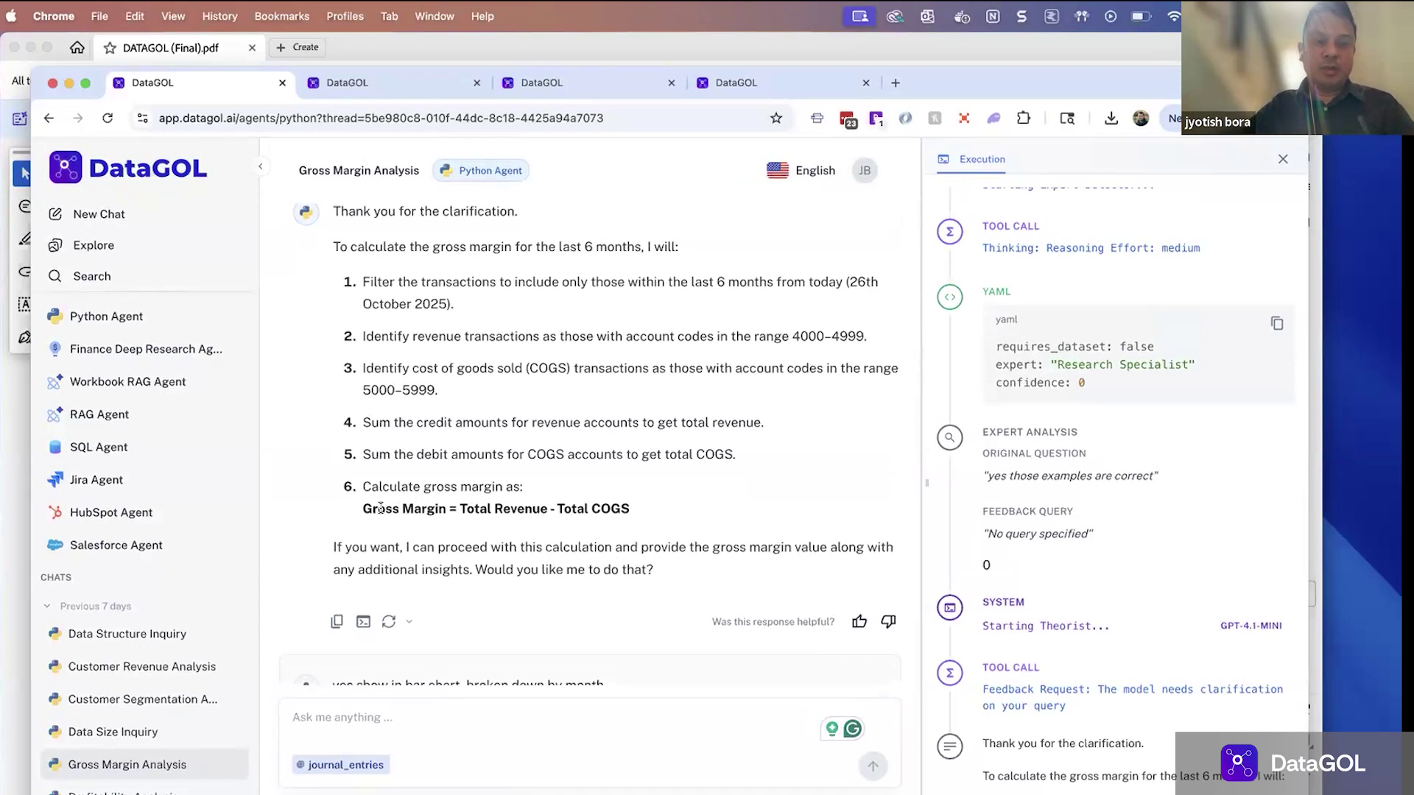
pyautogui.scroll(-1, 380, 507)
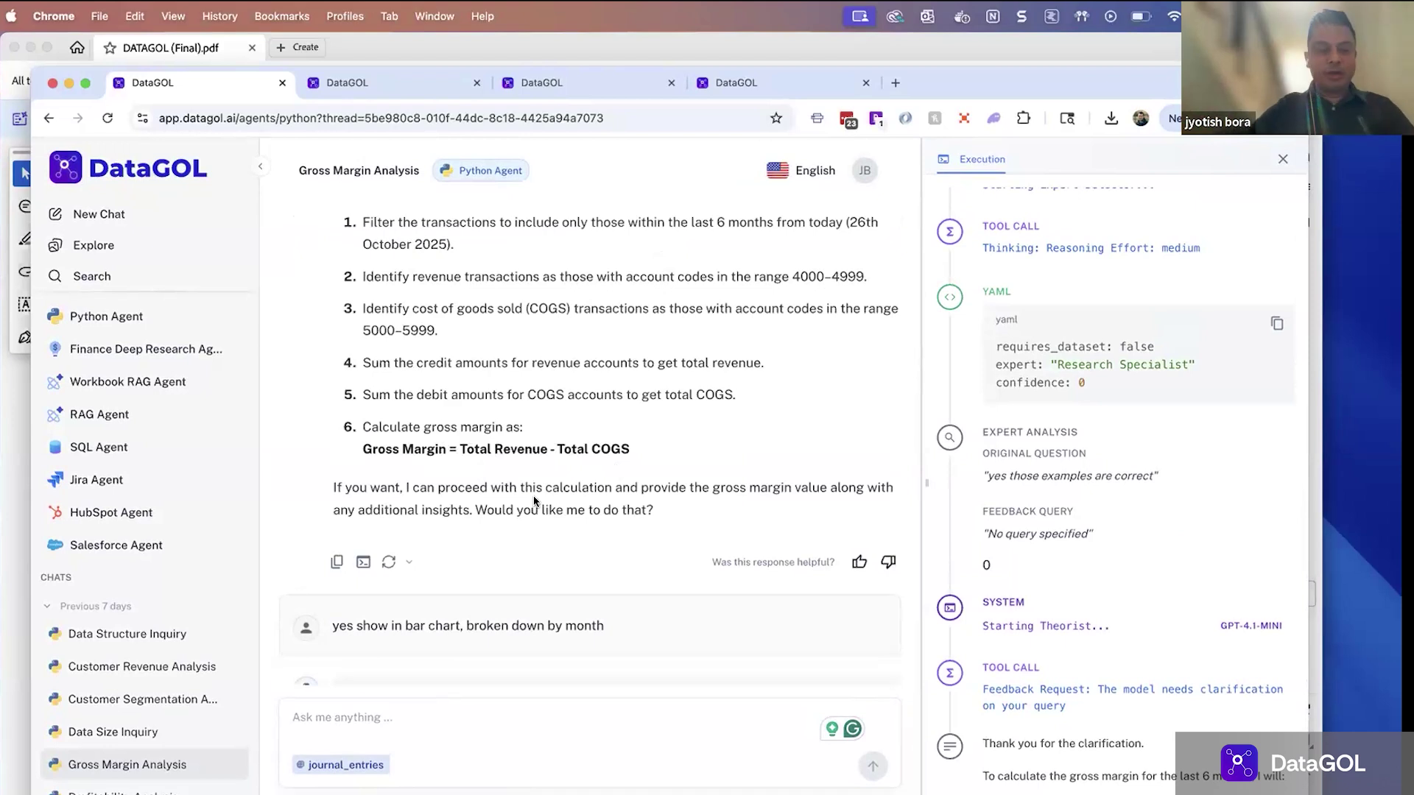
pyautogui.scroll(-3, 533, 499)
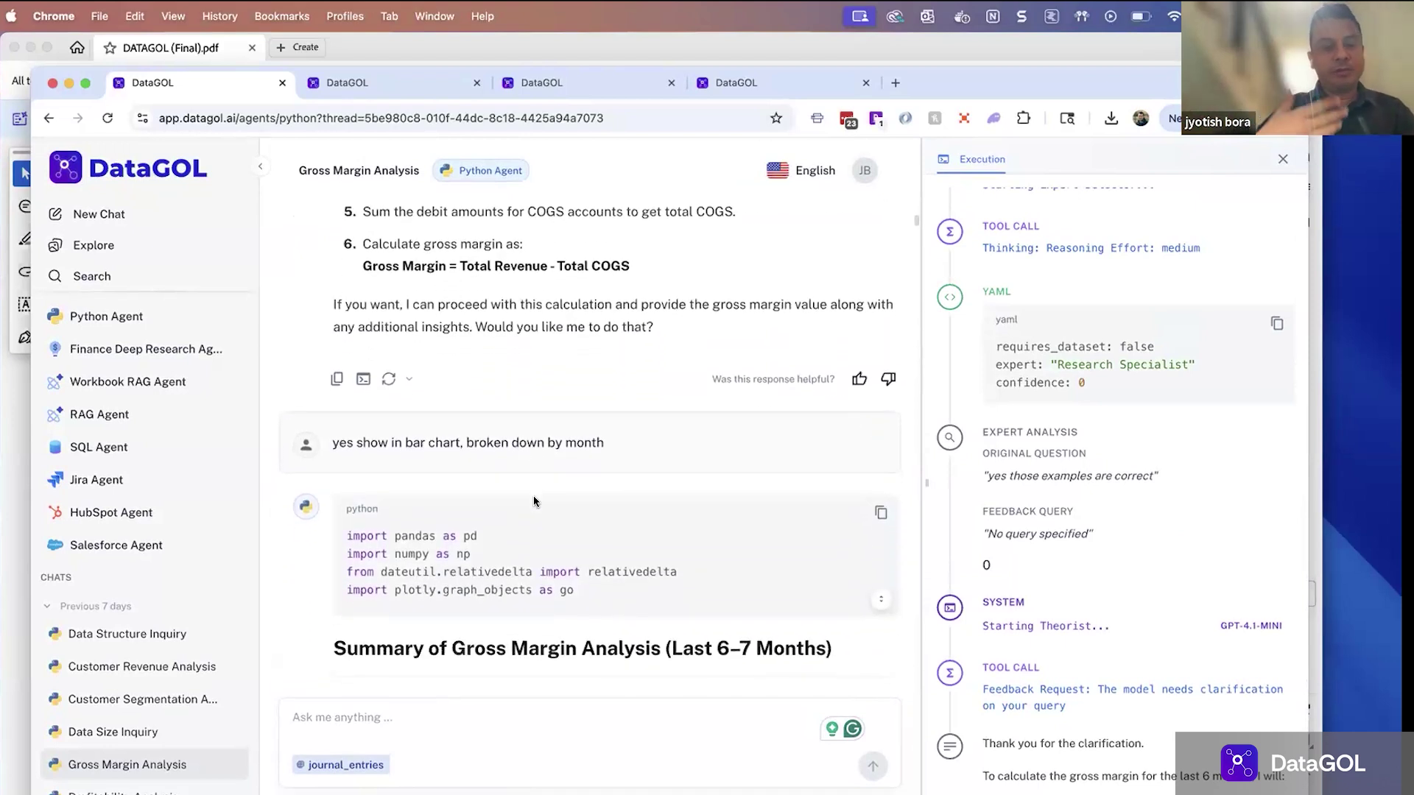
pyautogui.scroll(-1, 533, 501)
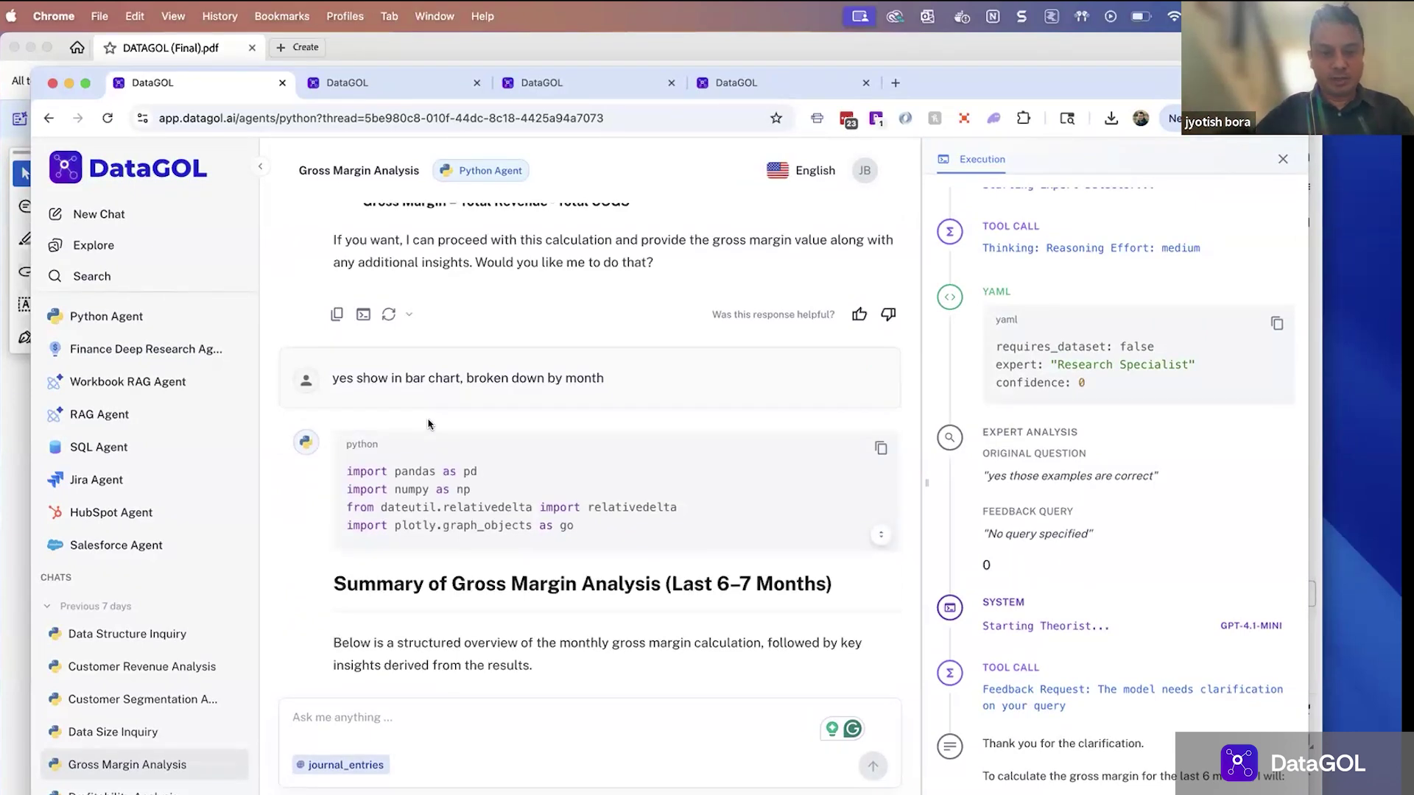
pyautogui.scroll(-2, 428, 424)
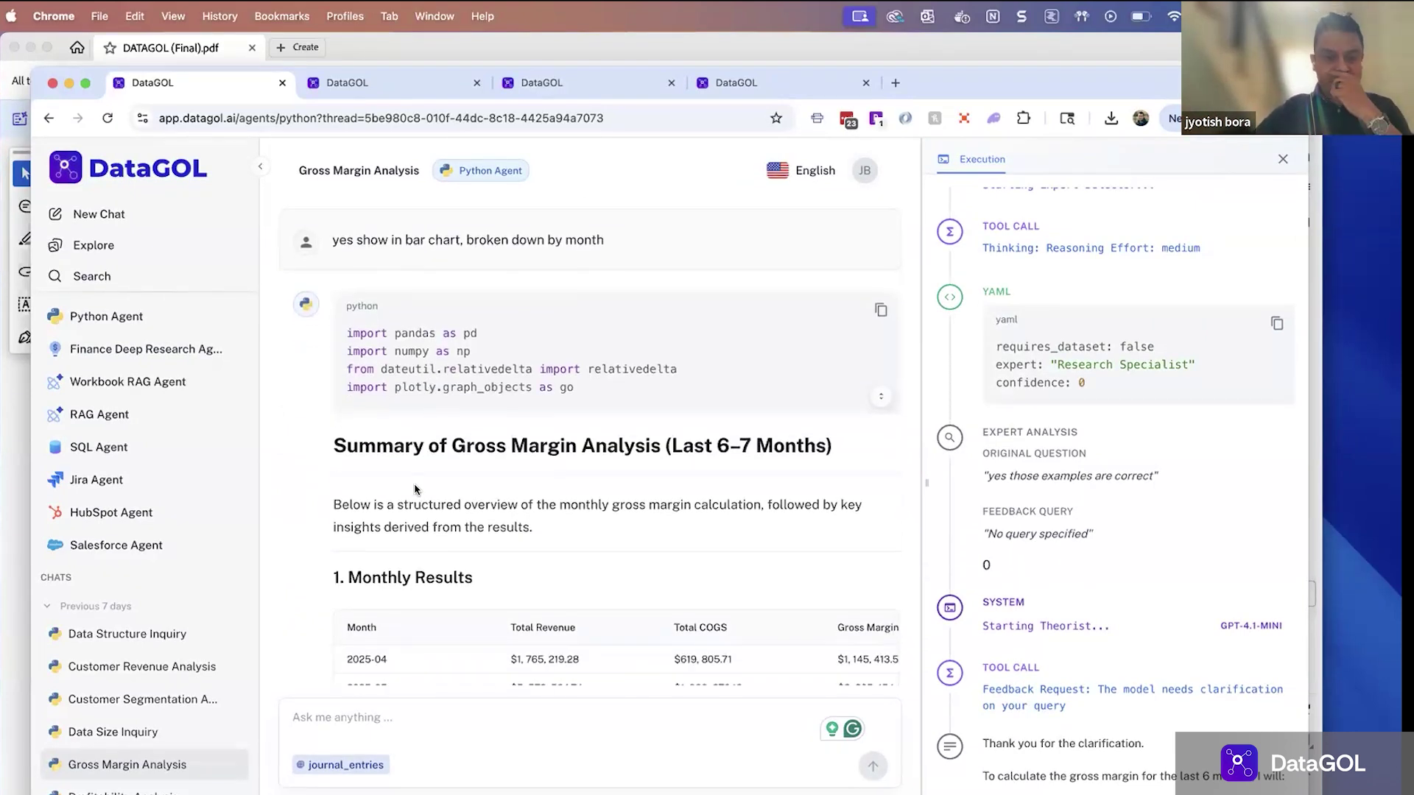
pyautogui.scroll(-1, 416, 489)
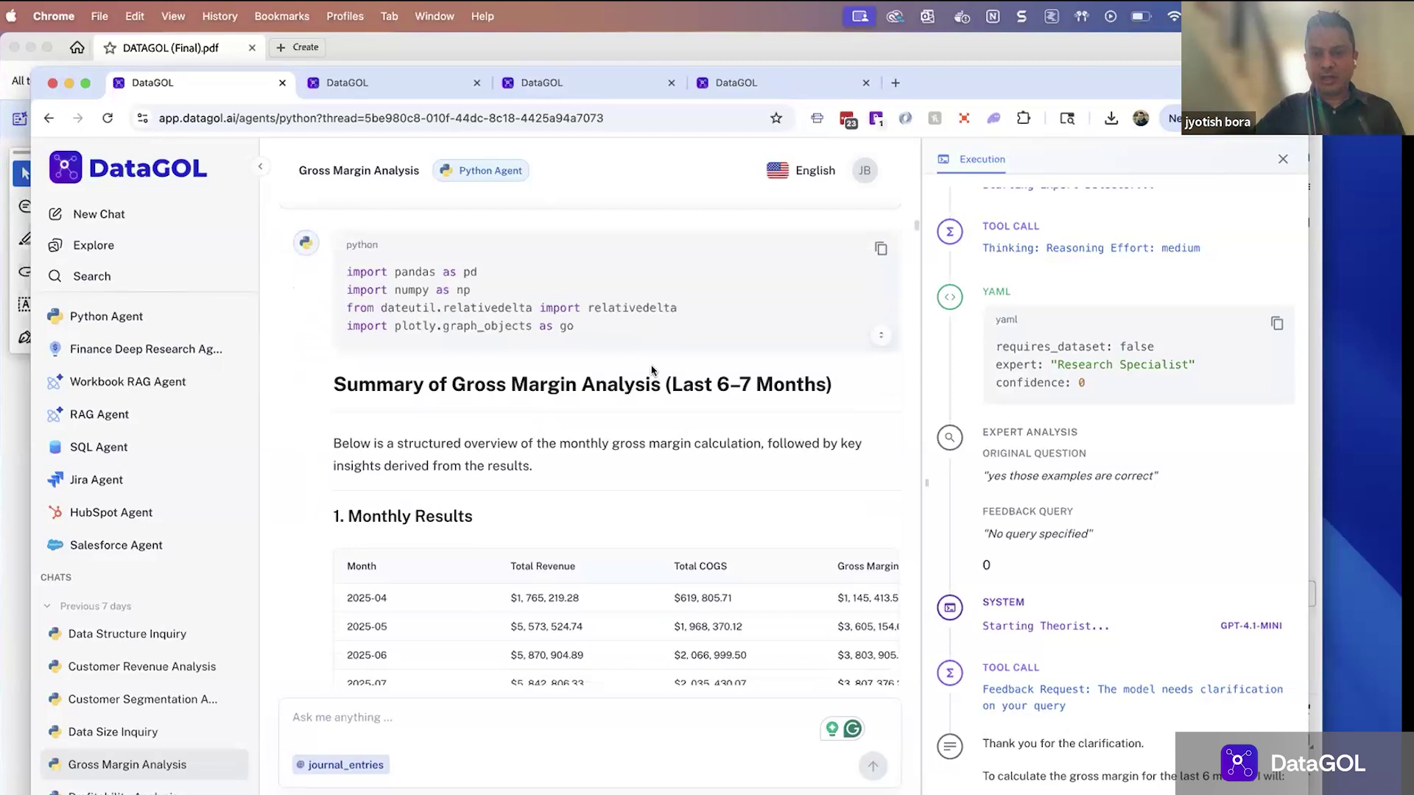
pyautogui.scroll(-3, 1028, 593)
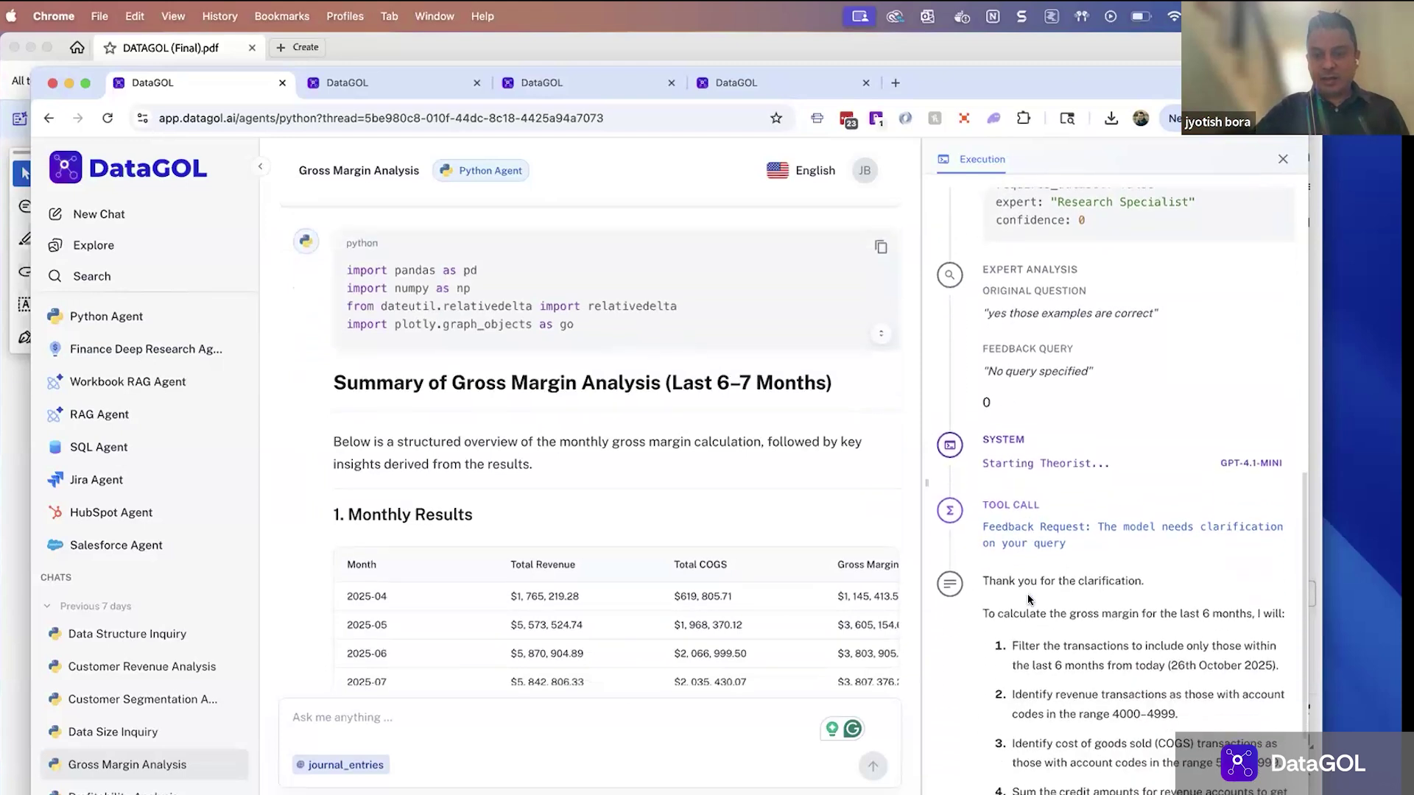
pyautogui.scroll(-2, 1029, 599)
pyautogui.scroll(-8, 824, 627)
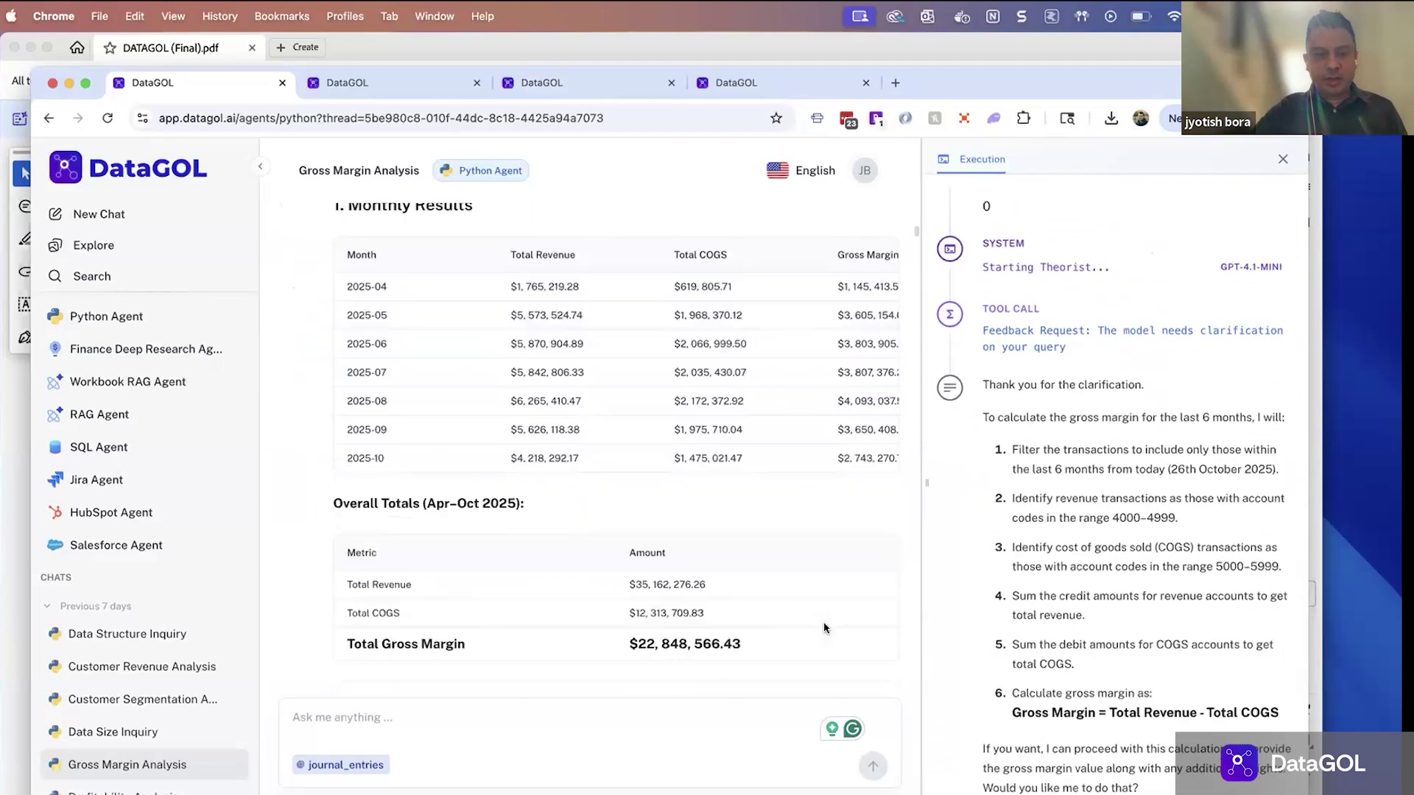
pyautogui.scroll(-15, 824, 628)
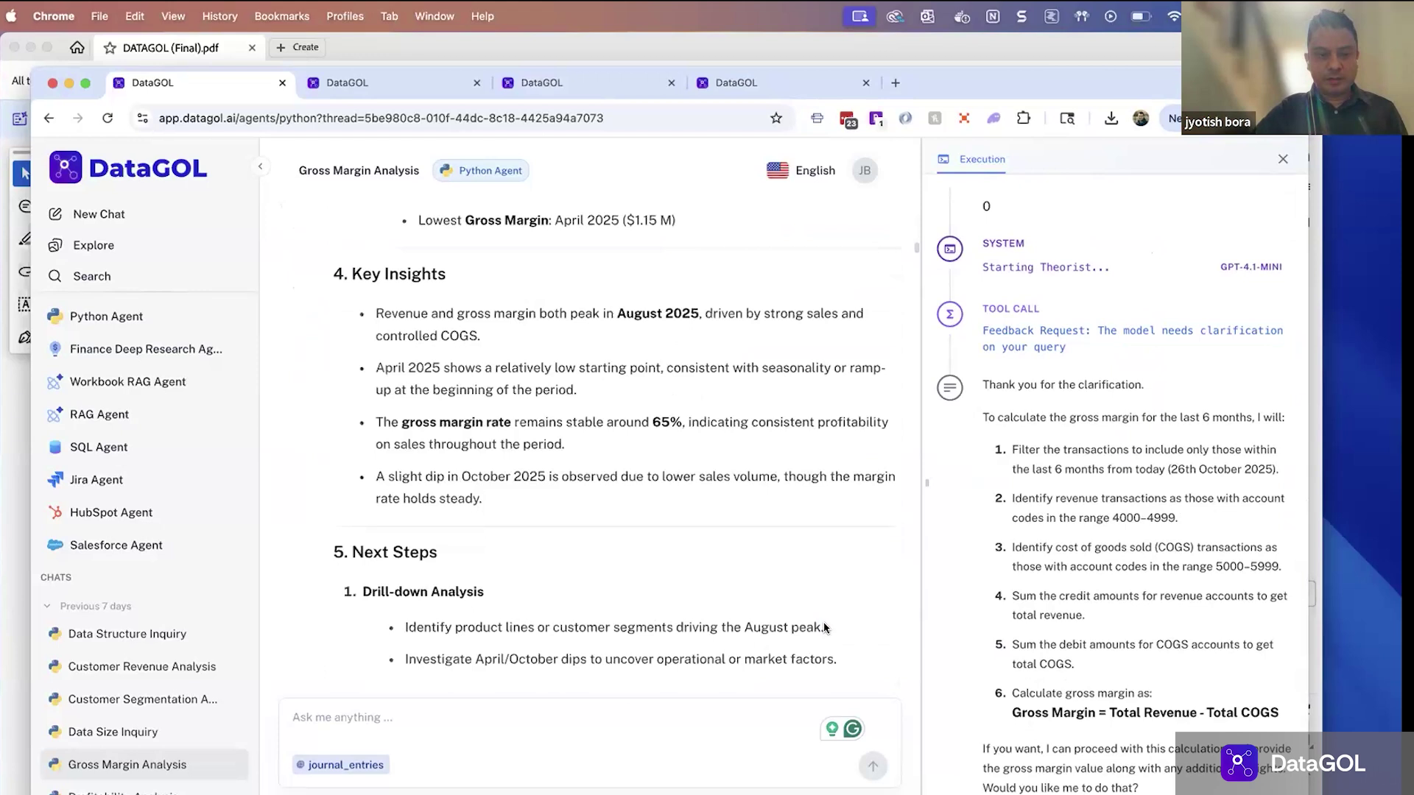
pyautogui.scroll(-10, 824, 628)
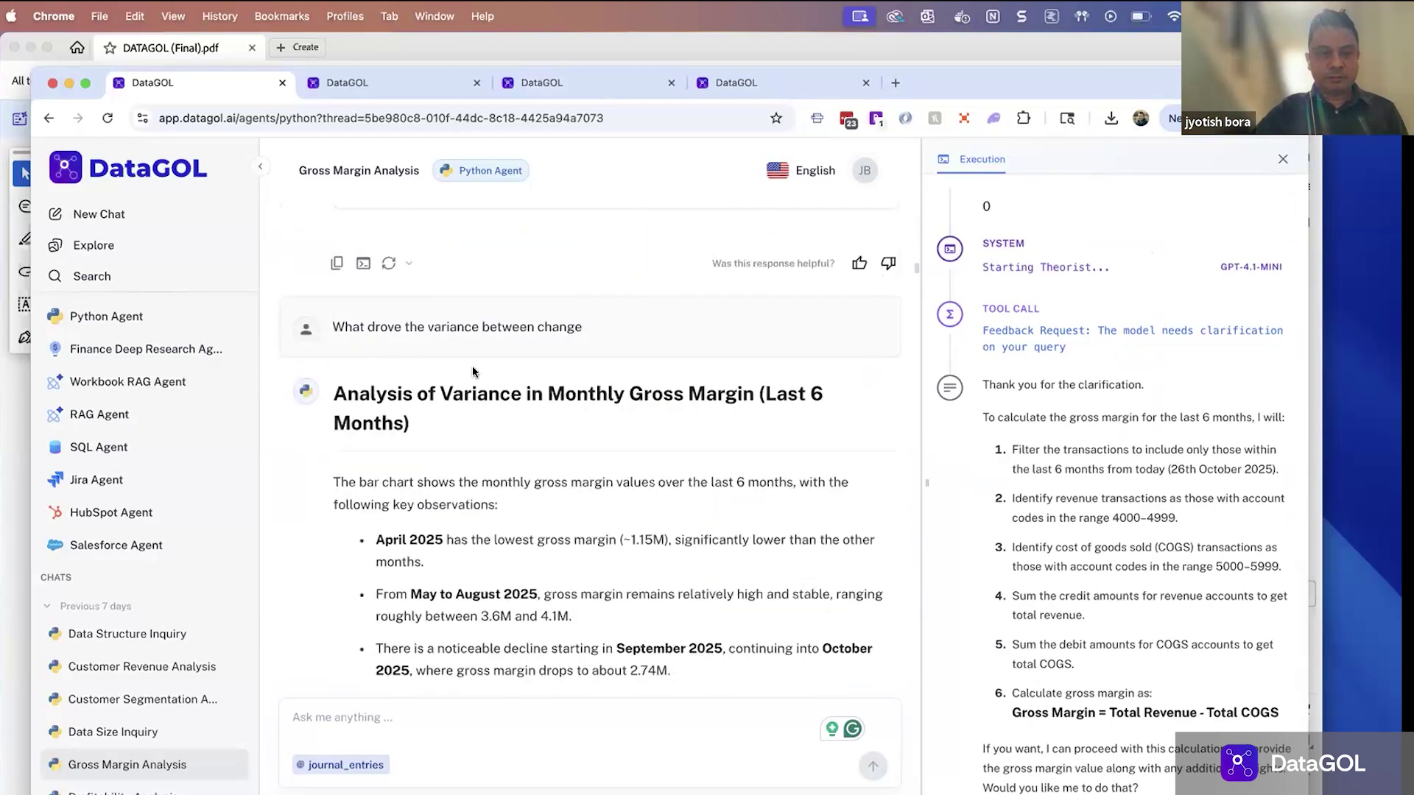
# Show the code execution details for the monthly bar chart response and go back to the prompt that requested it
pyautogui.click(362, 311)
pyautogui.scroll(15, 452, 338)
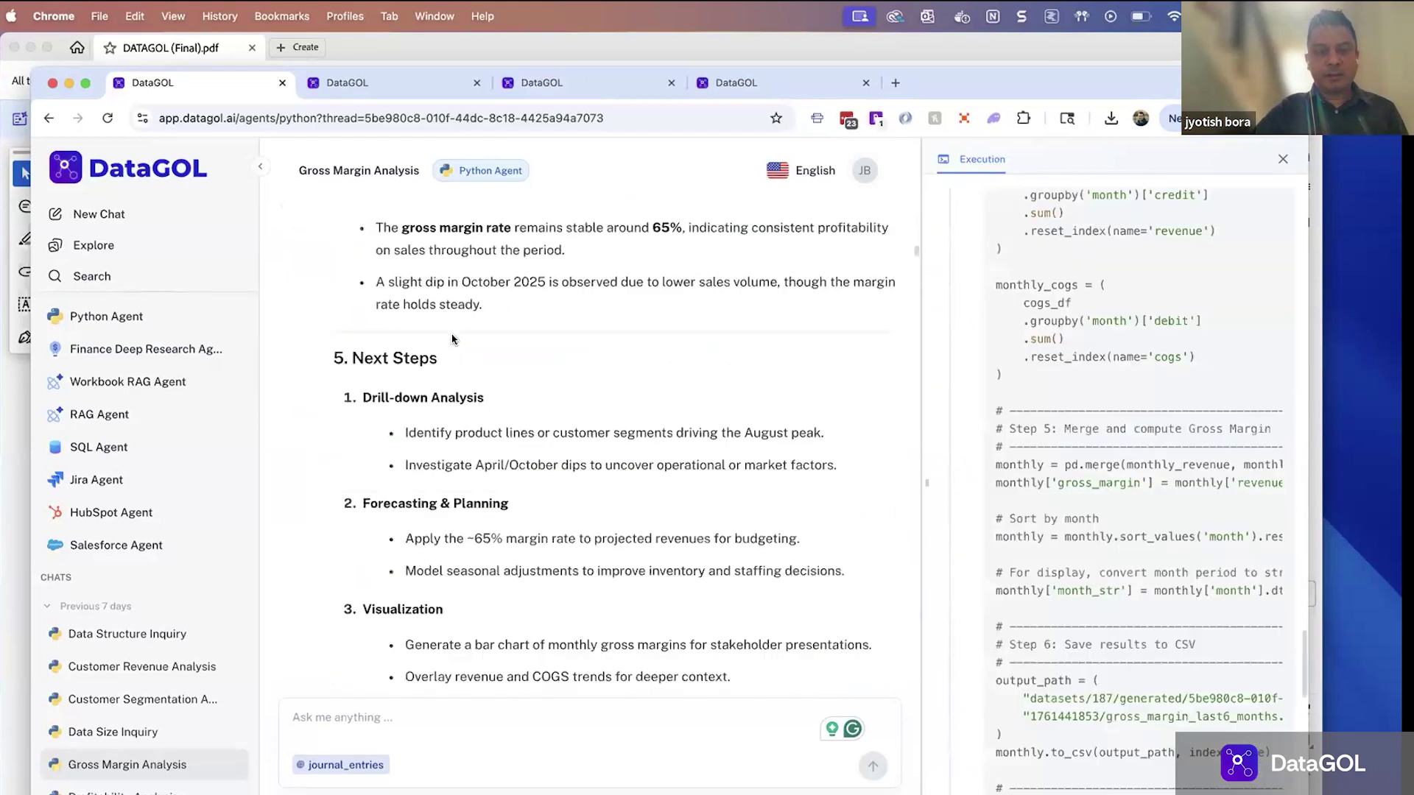
pyautogui.scroll(10, 452, 338)
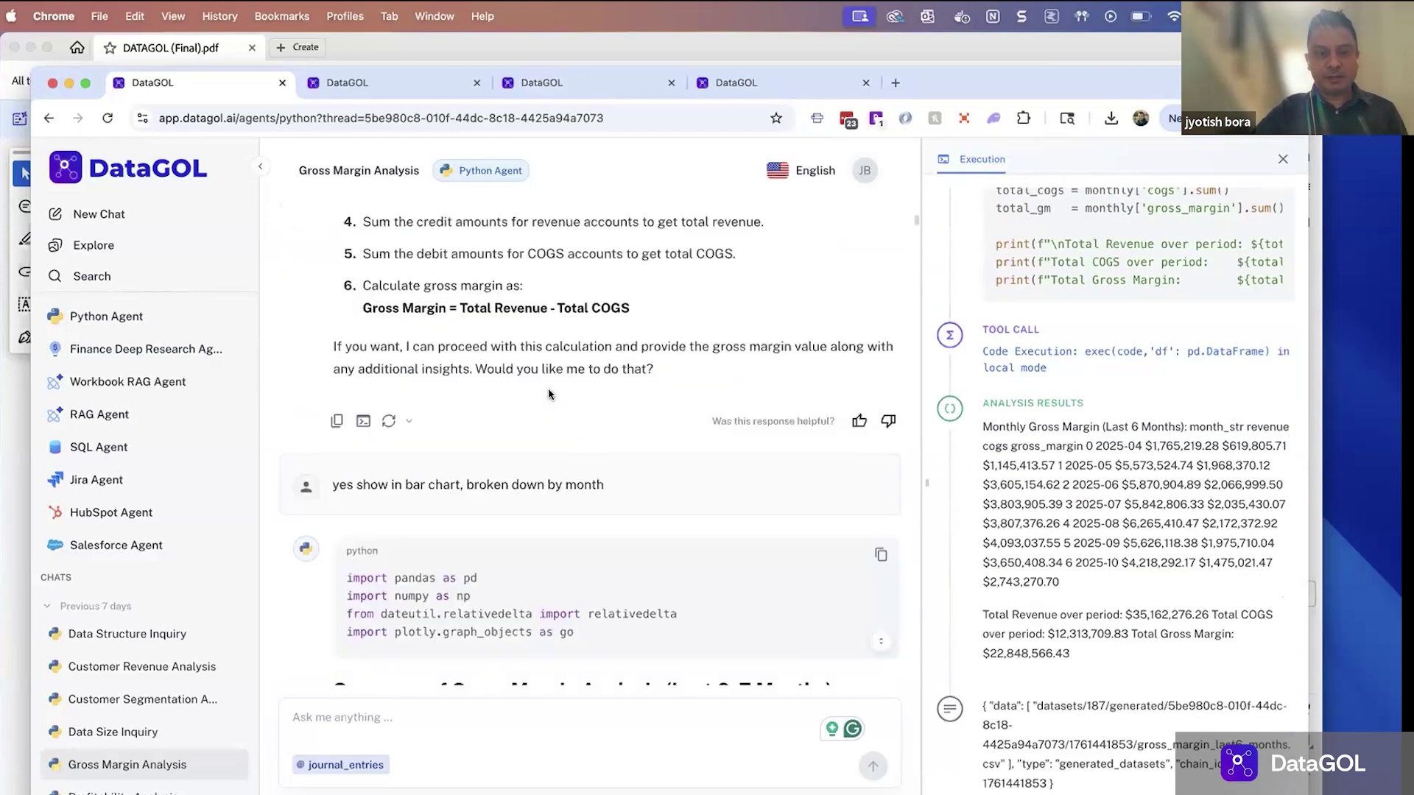
# Examine the Monthly Results table, including its Gross Margin column, and the Overall Totals for Apr–Oct 2025
pyautogui.scroll(-5, 548, 395)
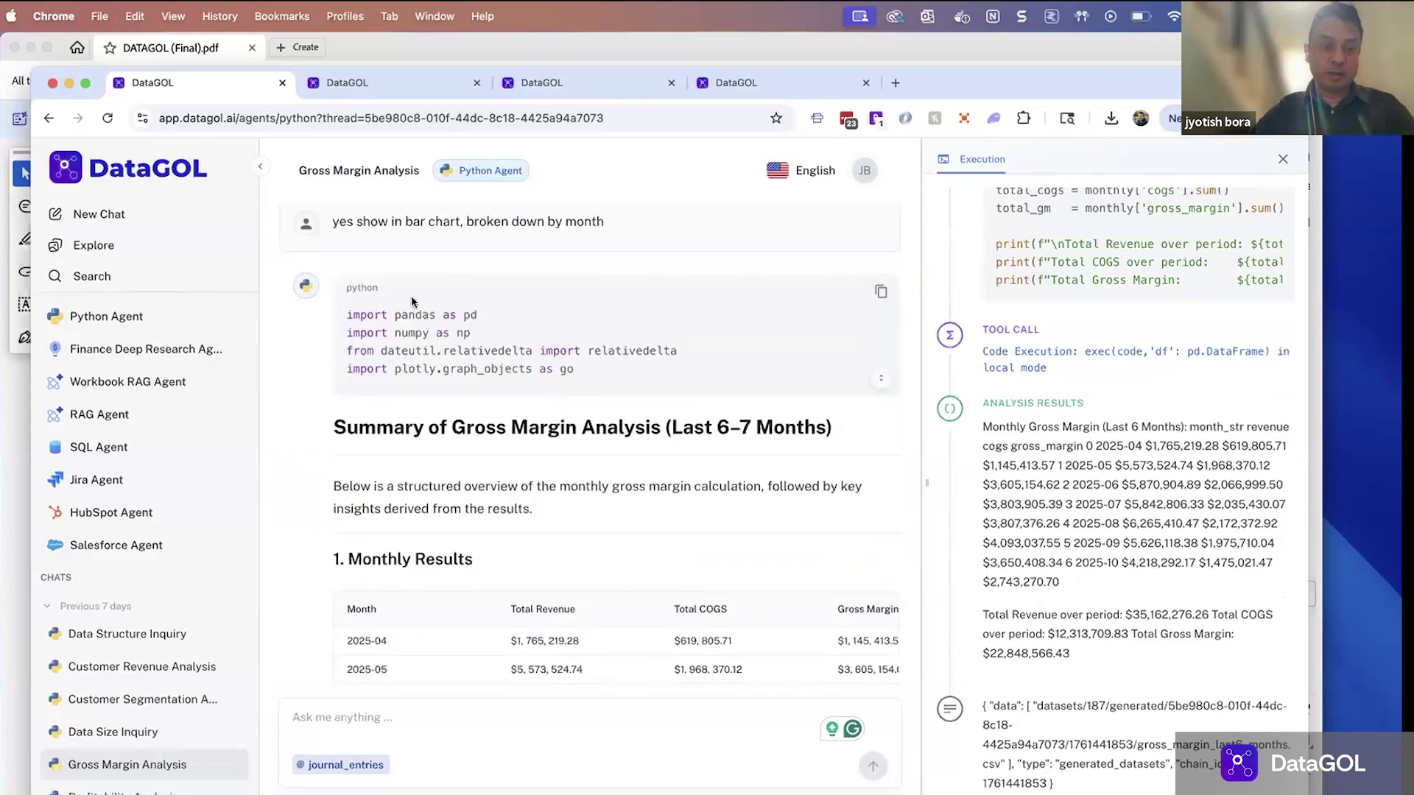
pyautogui.scroll(-5, 420, 625)
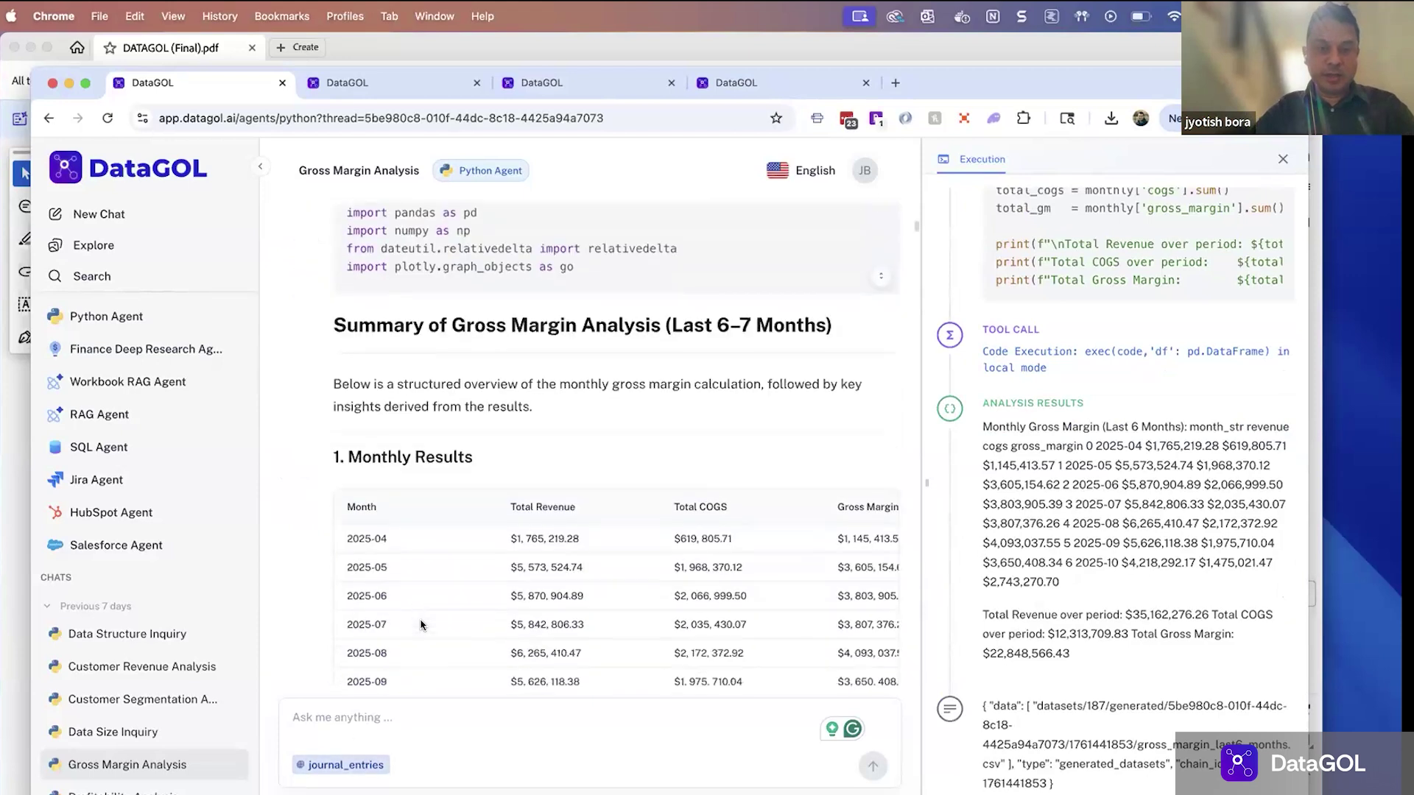
pyautogui.scroll(-2, 420, 623)
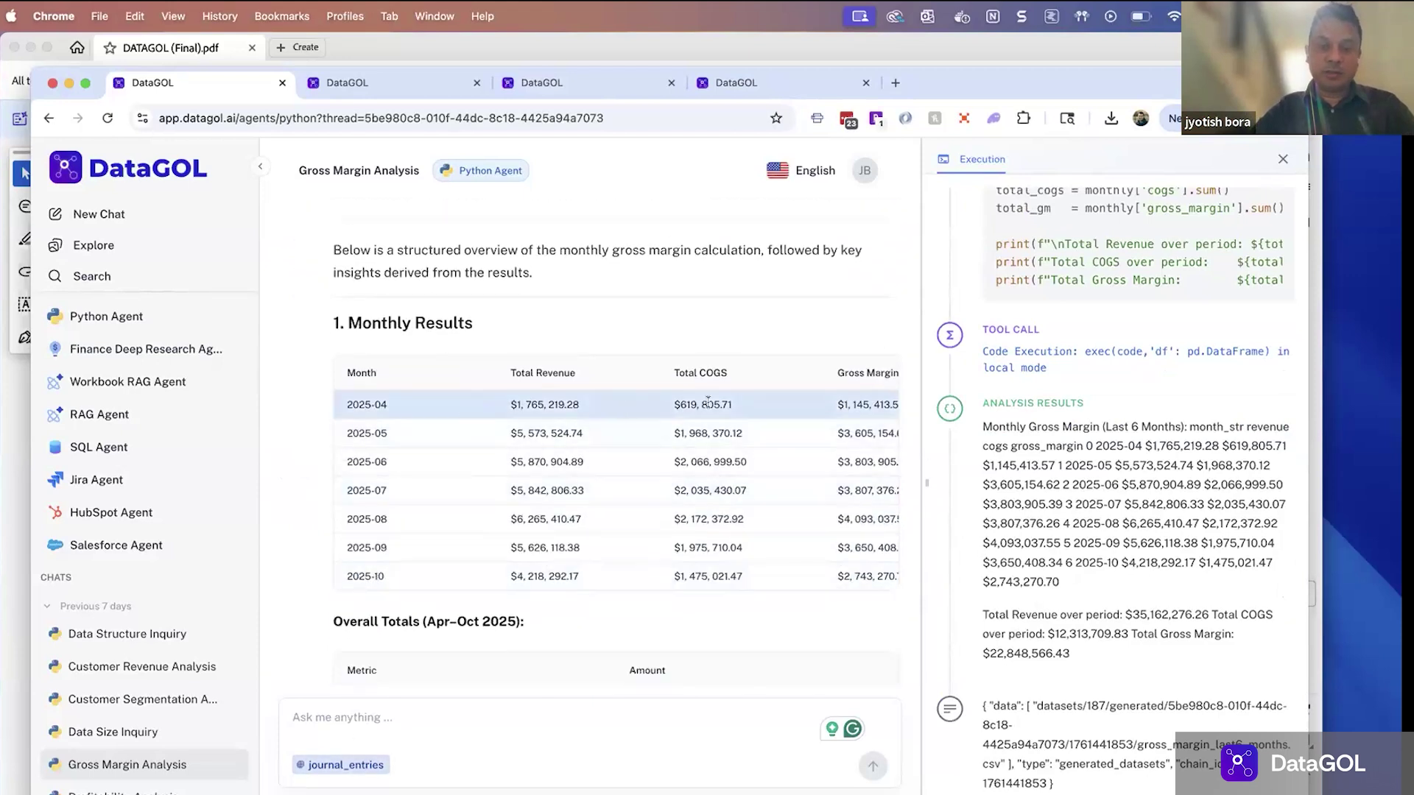
pyautogui.hscroll(3, 685, 405)
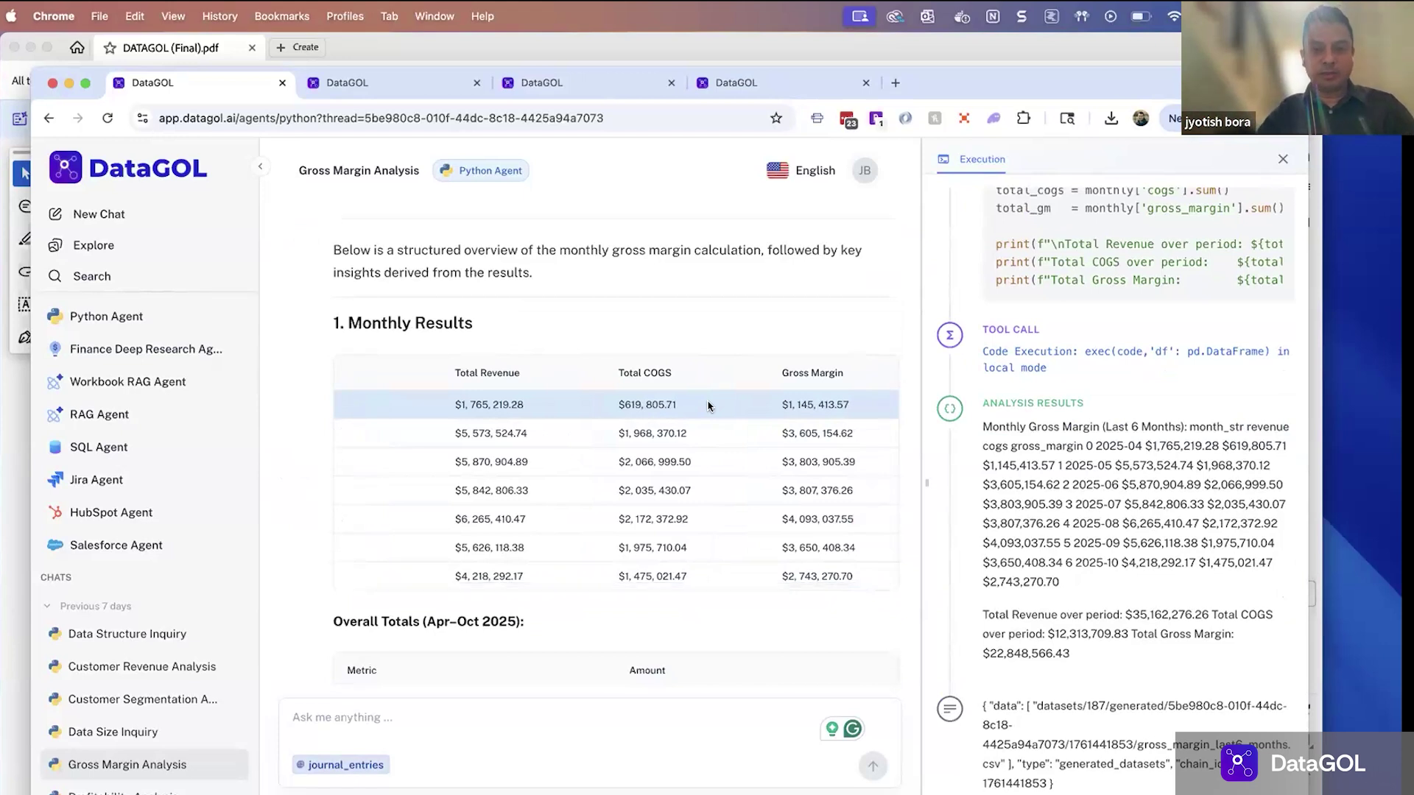
pyautogui.hscroll(-3, 710, 405)
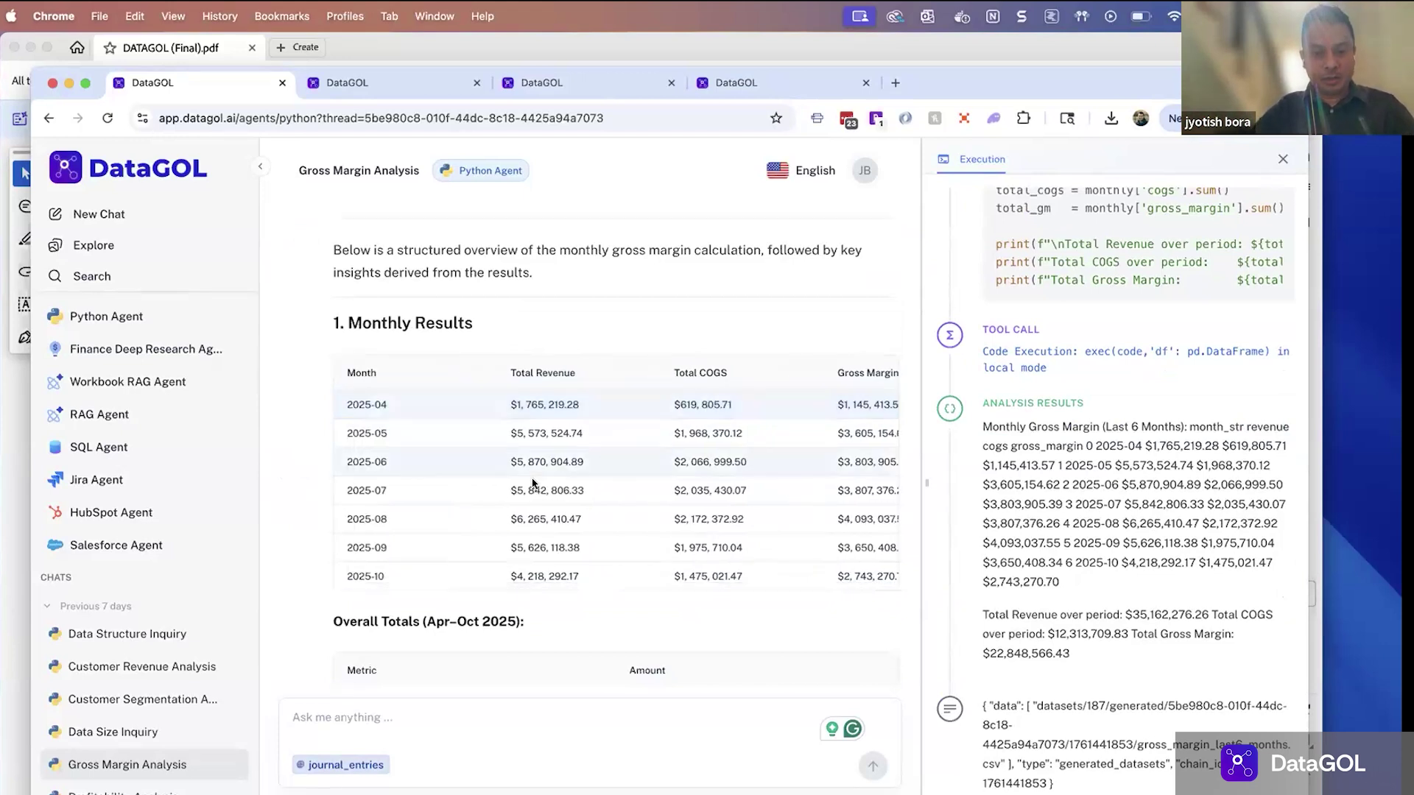
pyautogui.scroll(-1, 534, 486)
pyautogui.scroll(-5, 534, 484)
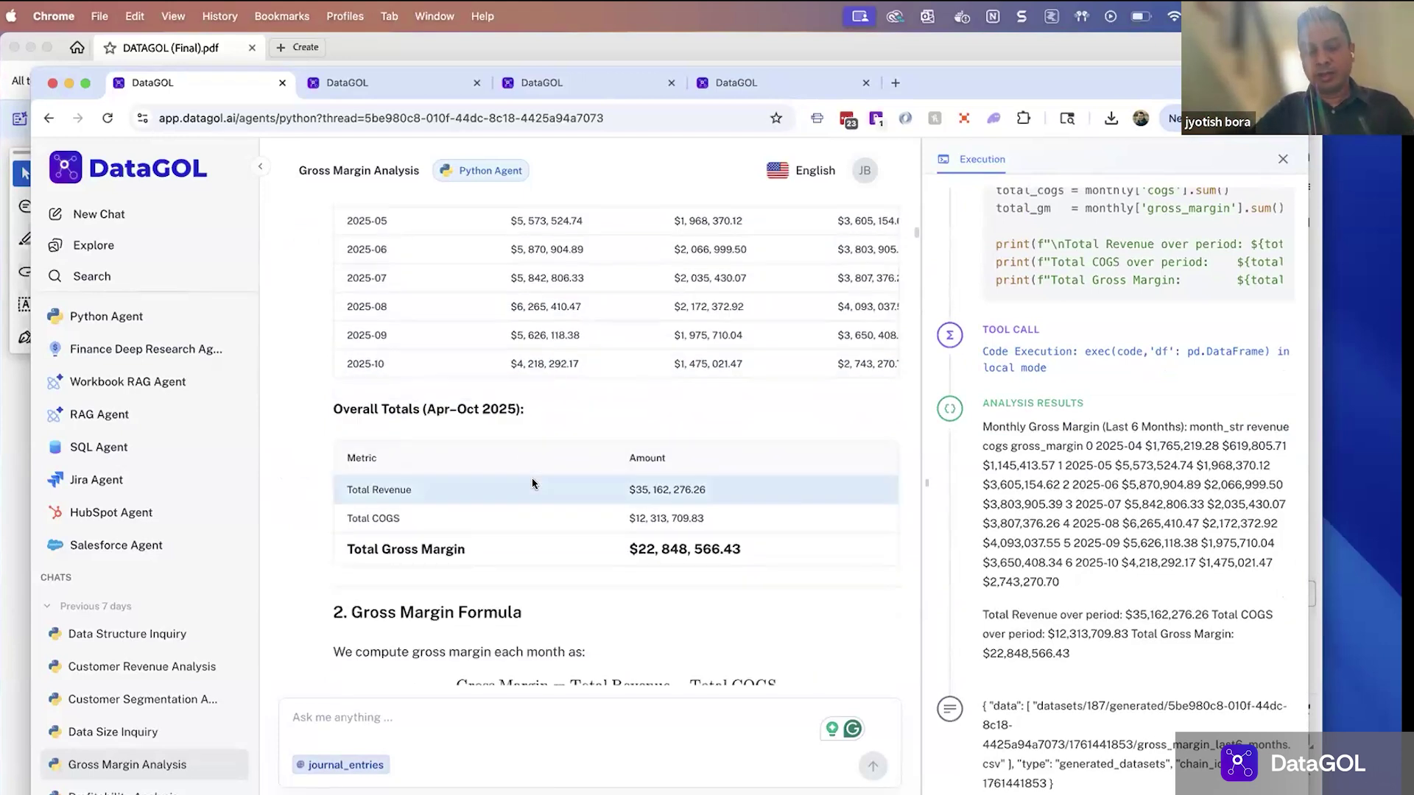
# Review the Gross Margin Formula and Additional Metrics sections, including the average margin rate and the highest and lowest months
pyautogui.scroll(-7, 534, 483)
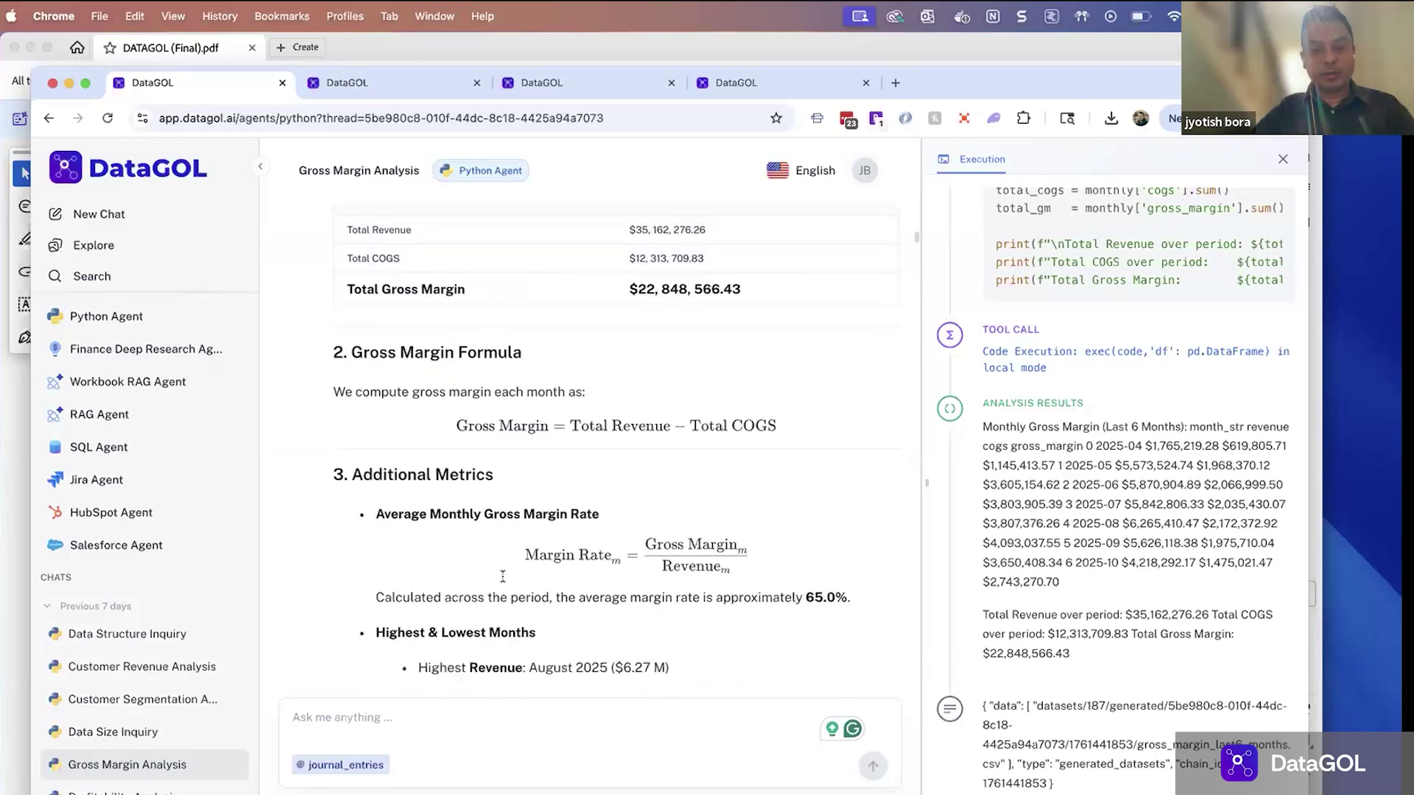
pyautogui.scroll(-2, 503, 577)
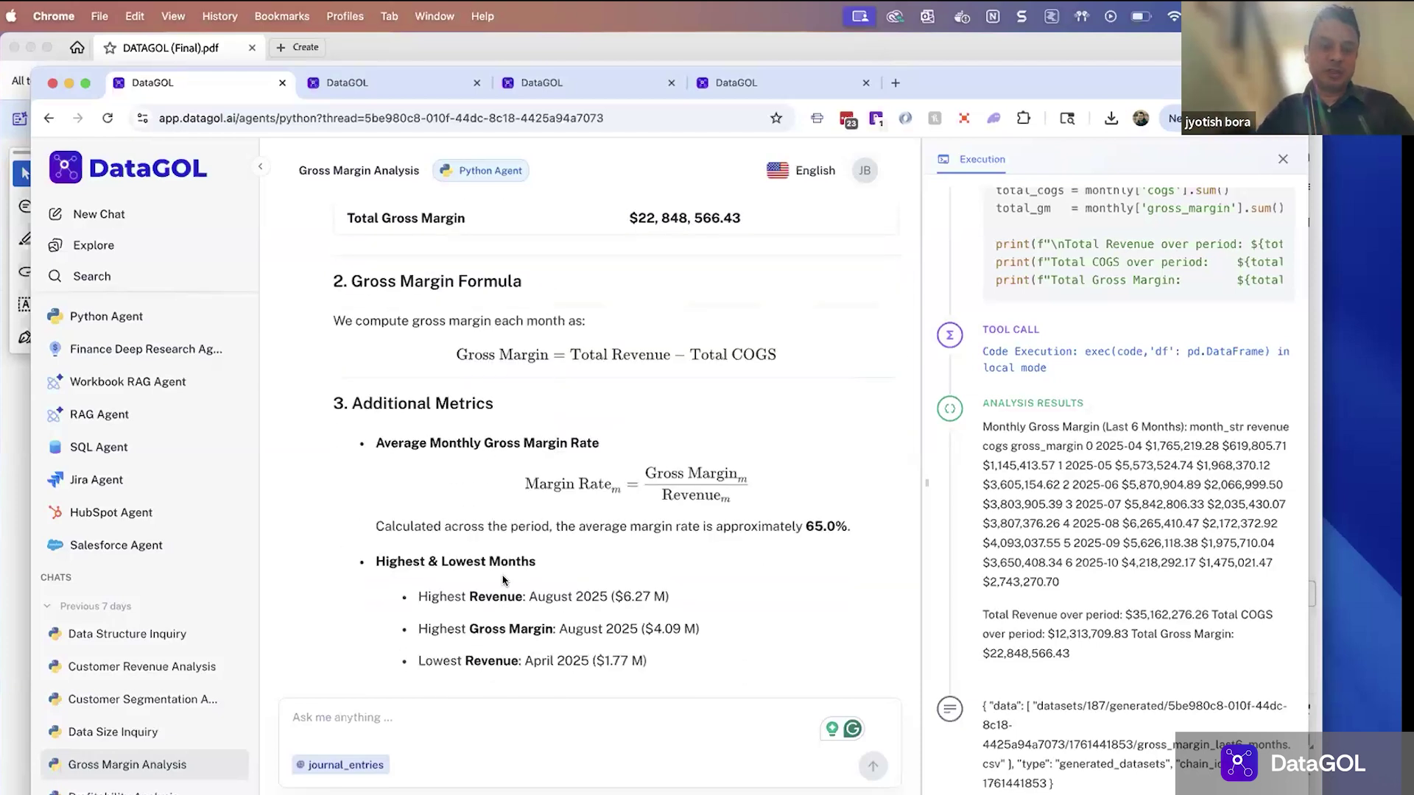
pyautogui.scroll(-1, 596, 520)
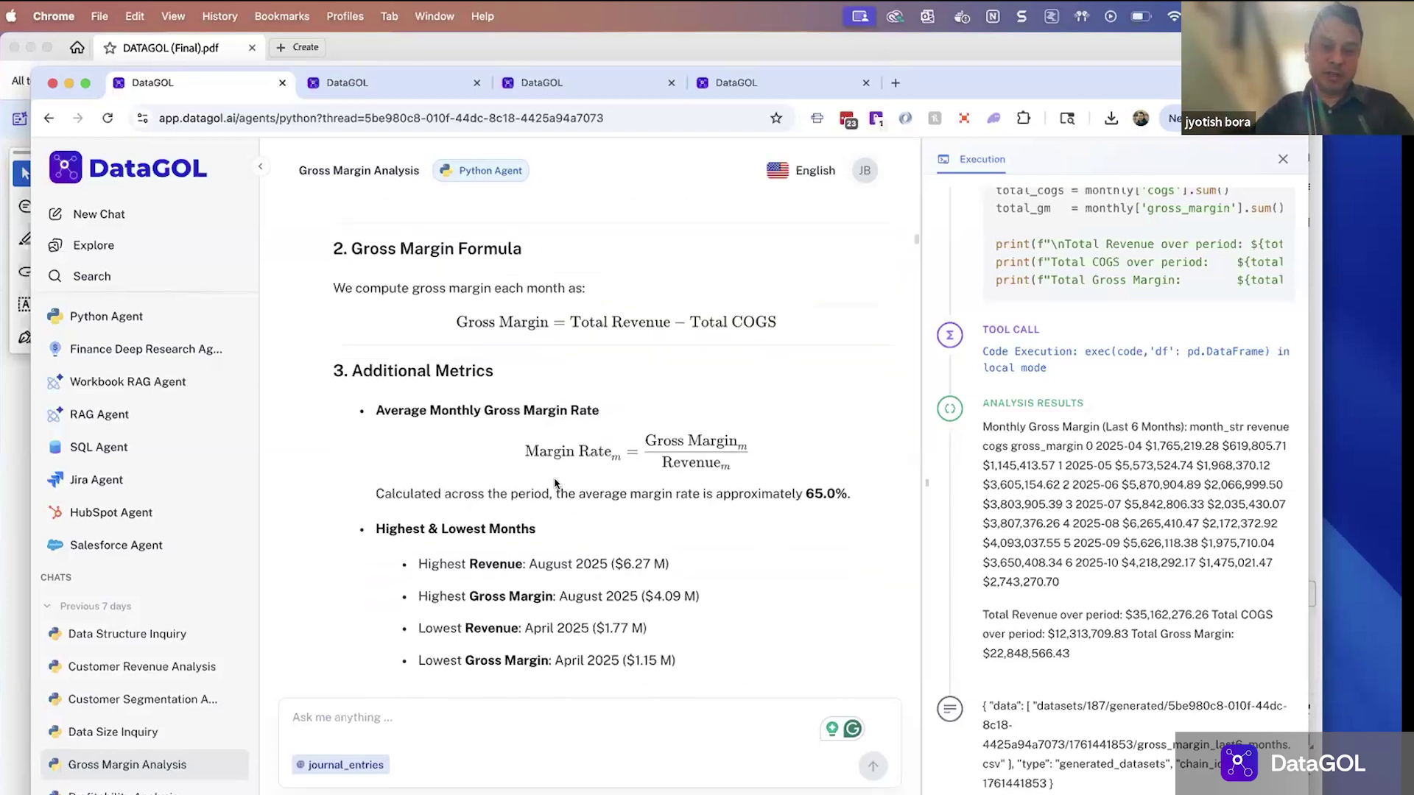
pyautogui.scroll(-2, 556, 484)
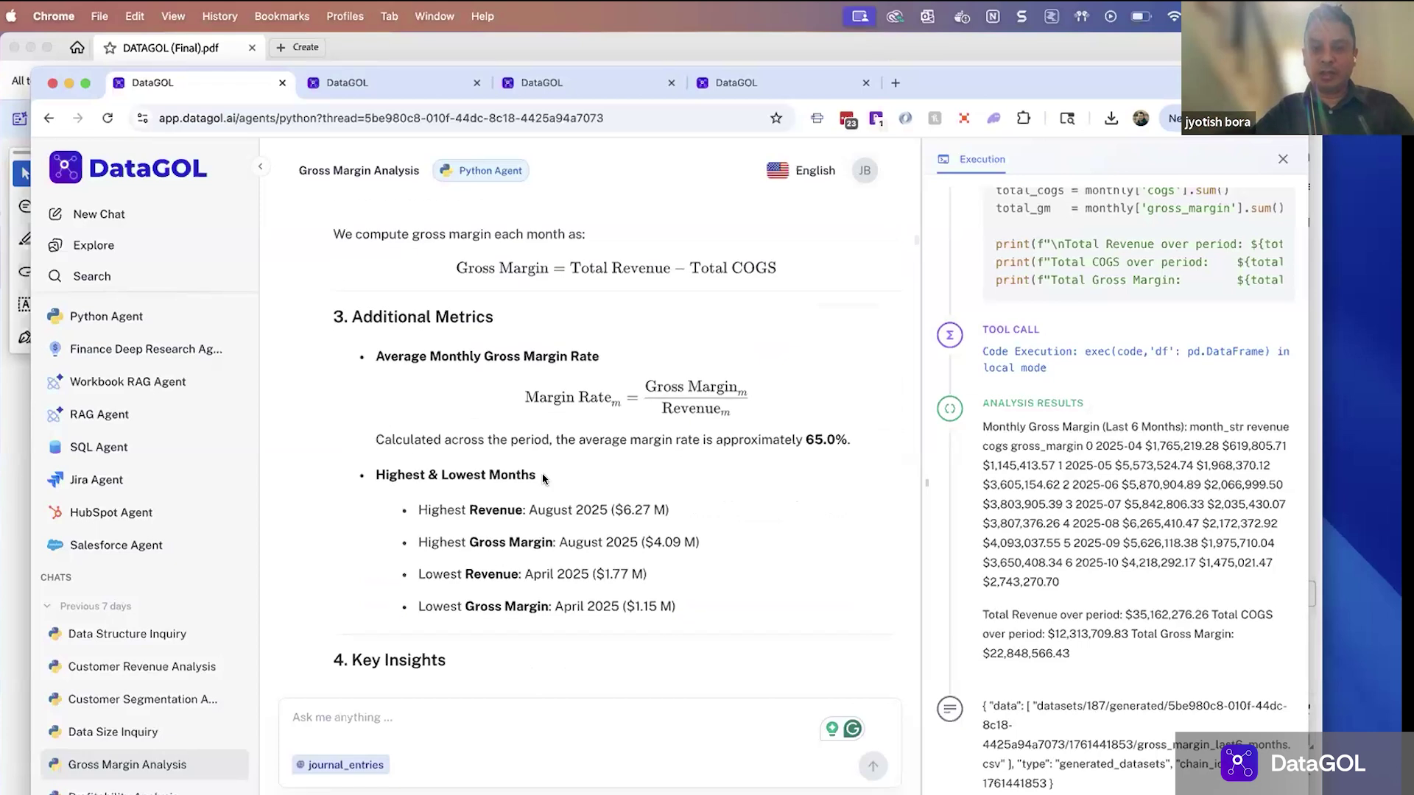
# Review the Key Insights section and examine the Monthly Gross Margin (Last 6 Months) bar chart in the enlarged chart view
pyautogui.scroll(-3, 733, 482)
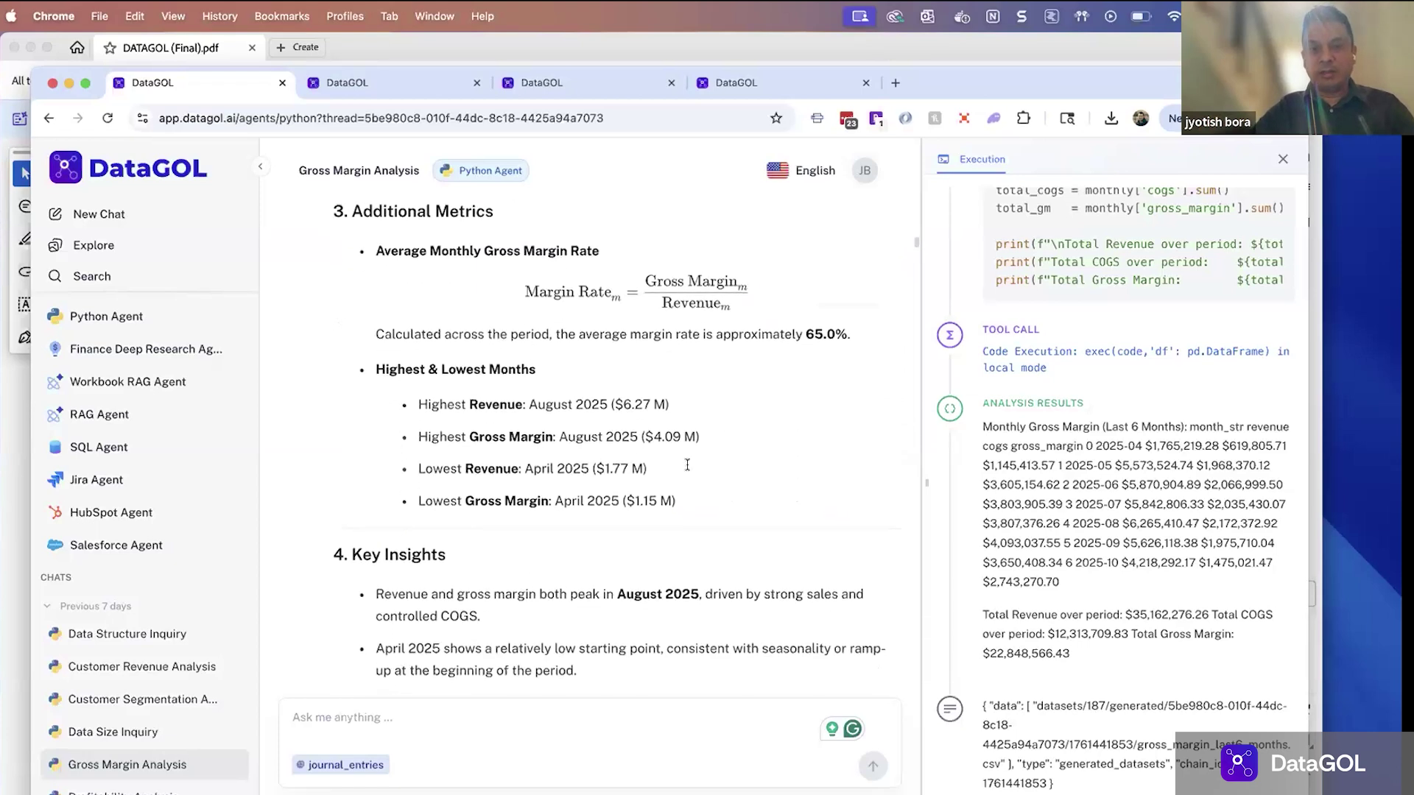
pyautogui.scroll(-2, 412, 407)
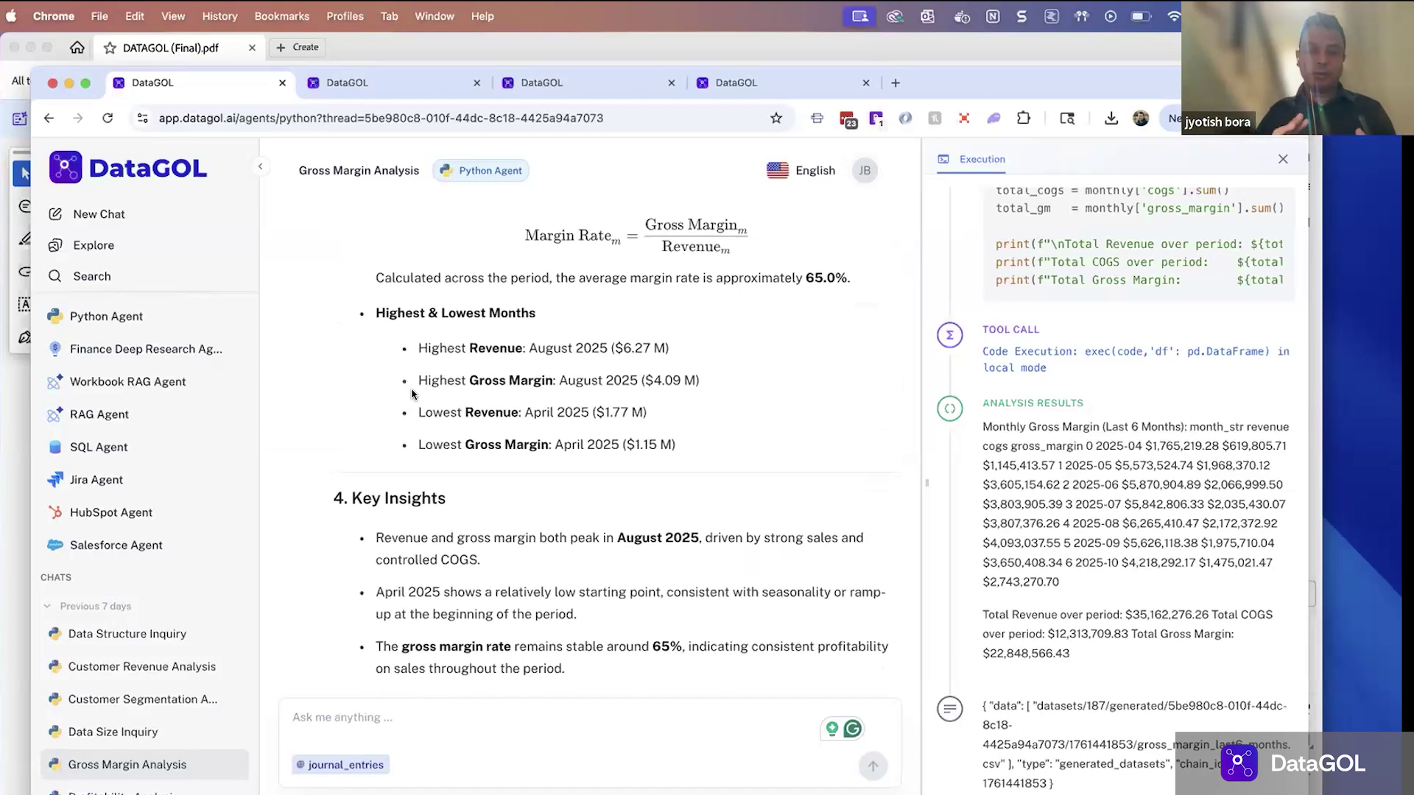
pyautogui.scroll(-5, 412, 394)
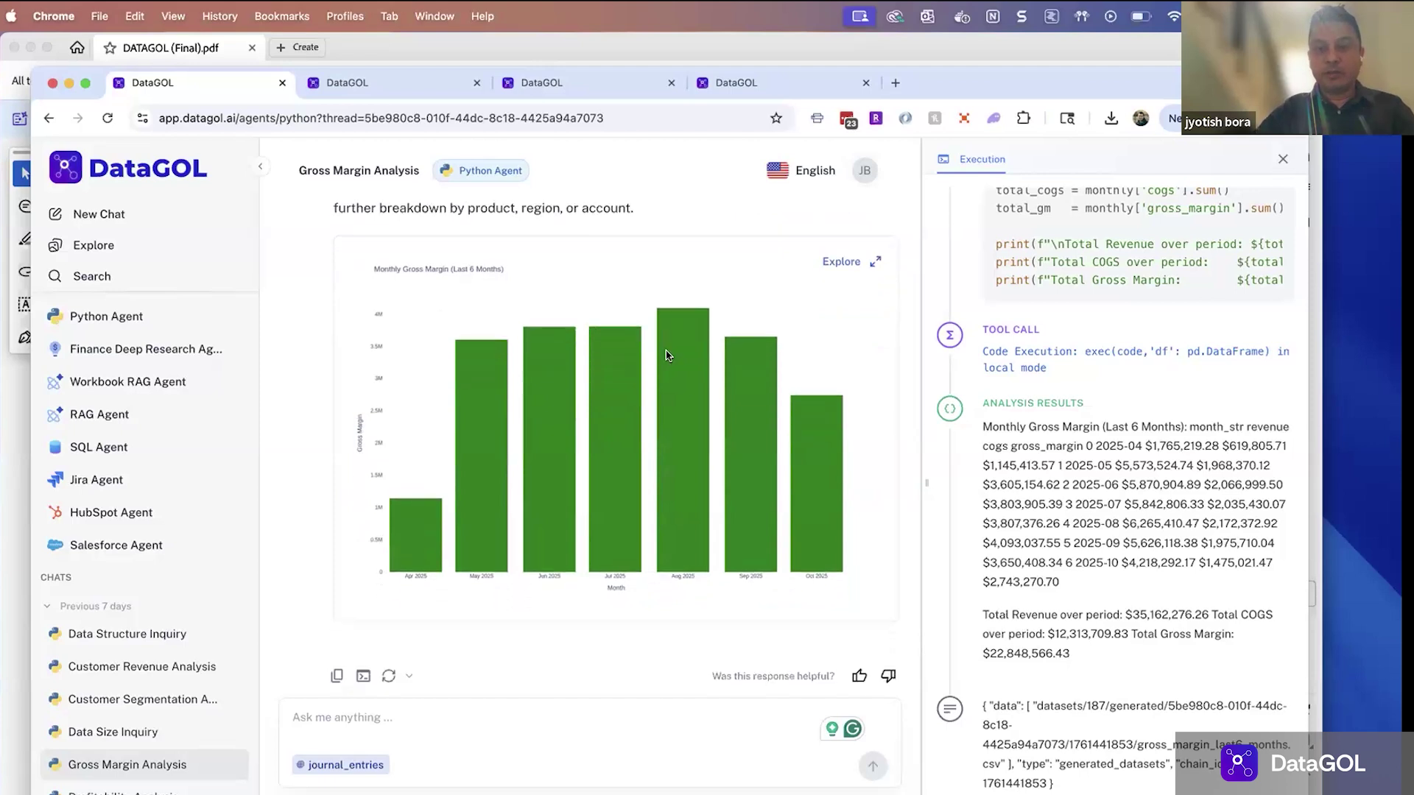
pyautogui.click(873, 265)
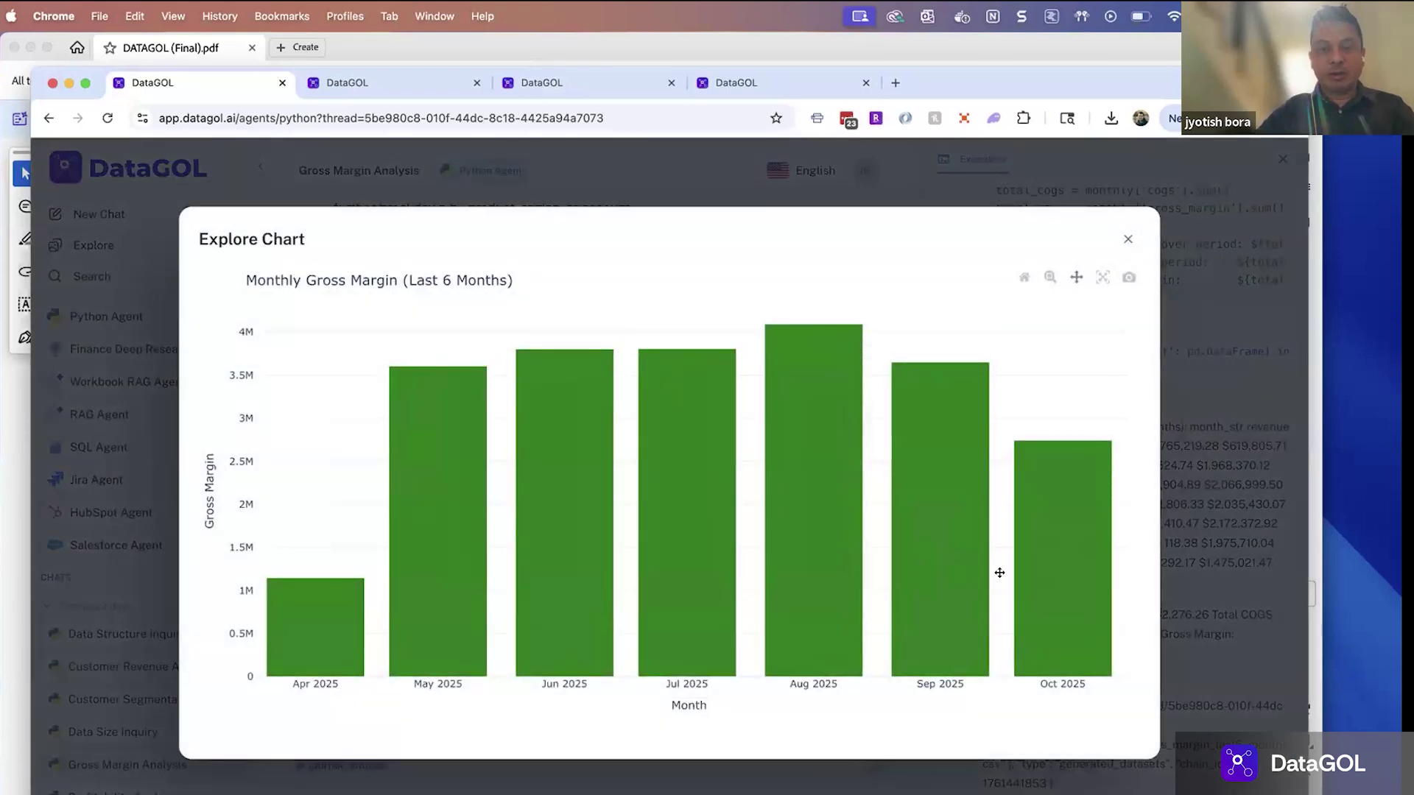
pyautogui.click(1126, 241)
# Read the response to the variance question, from the monthly observations through the revenue and COGS explanations to its end
pyautogui.scroll(-5, 595, 474)
pyautogui.scroll(-1, 595, 474)
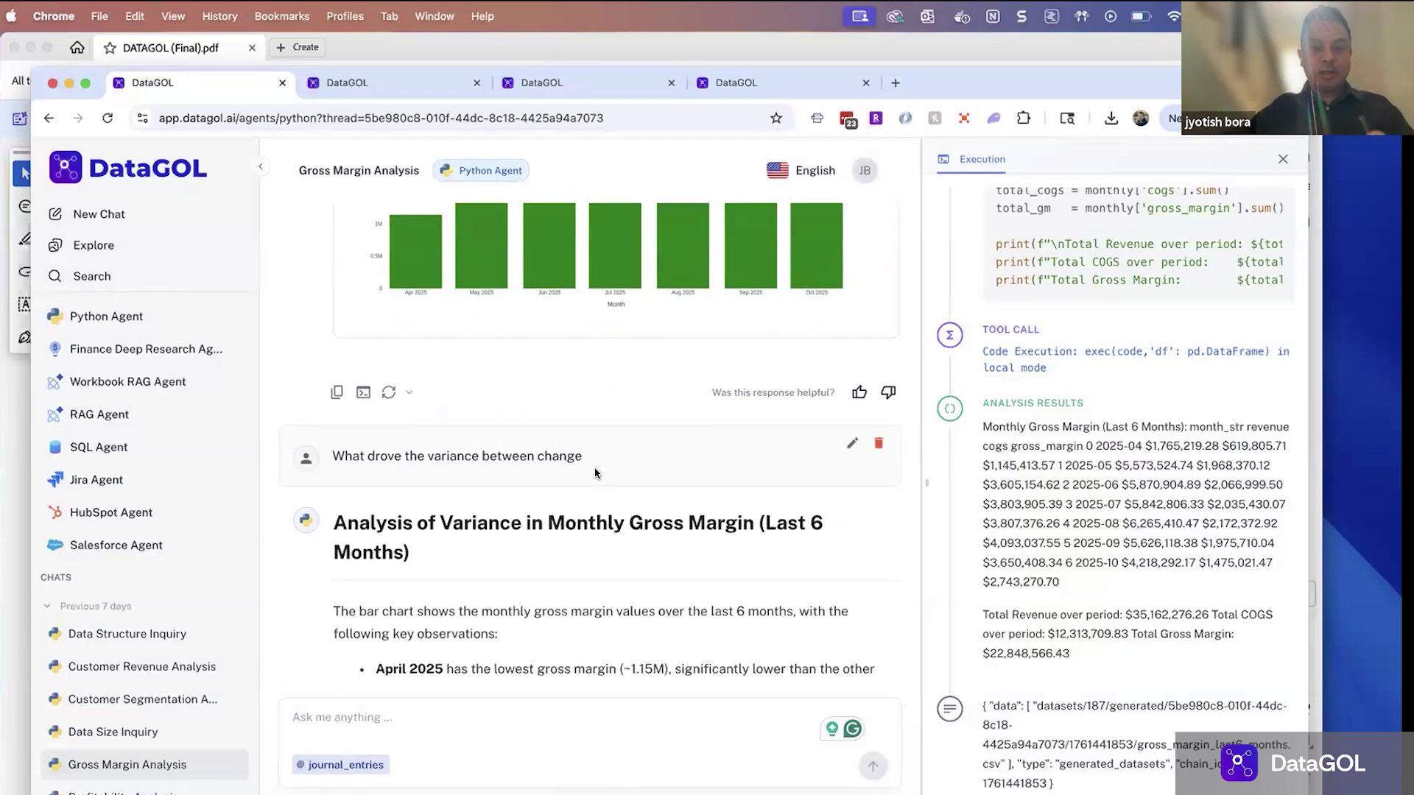
pyautogui.scroll(-5, 595, 473)
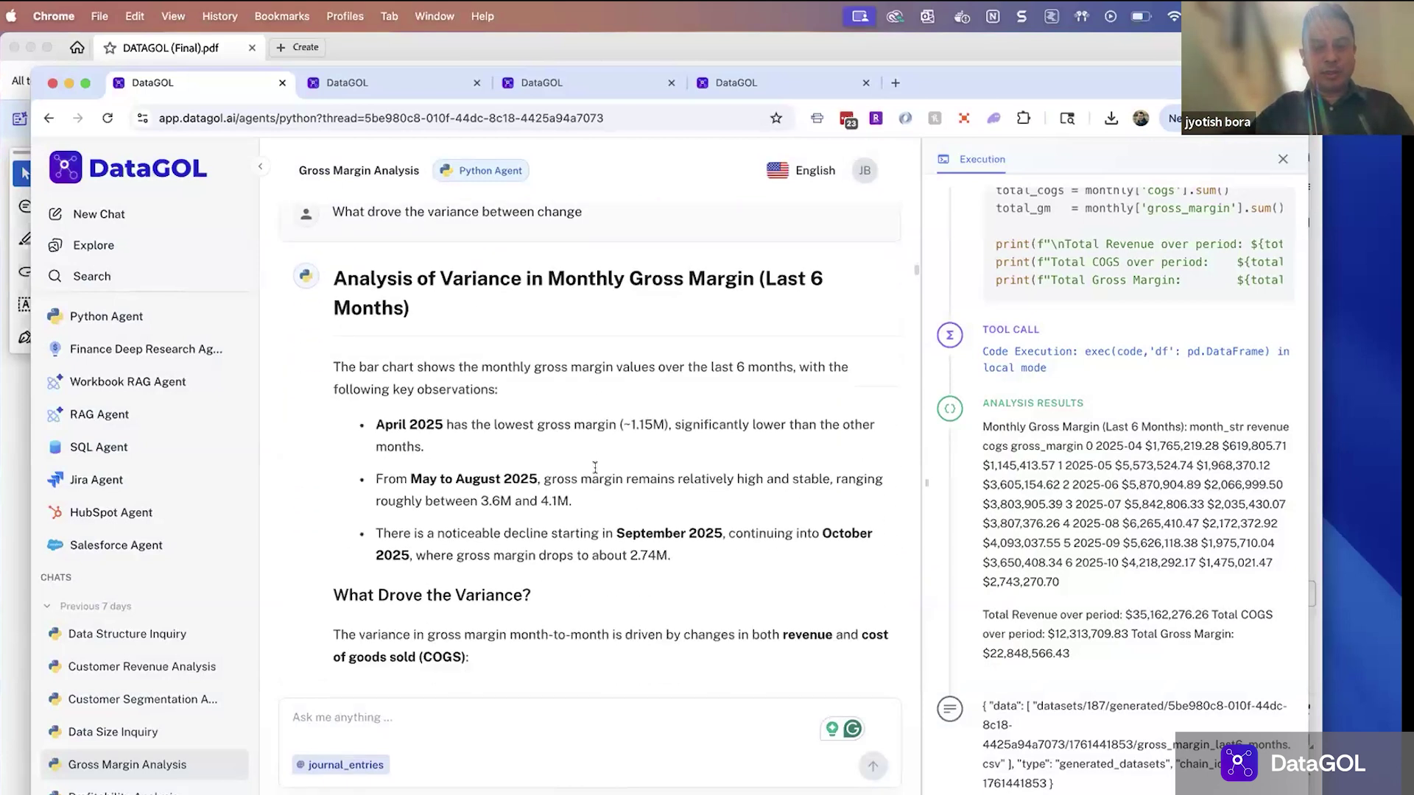
pyautogui.scroll(-5, 595, 473)
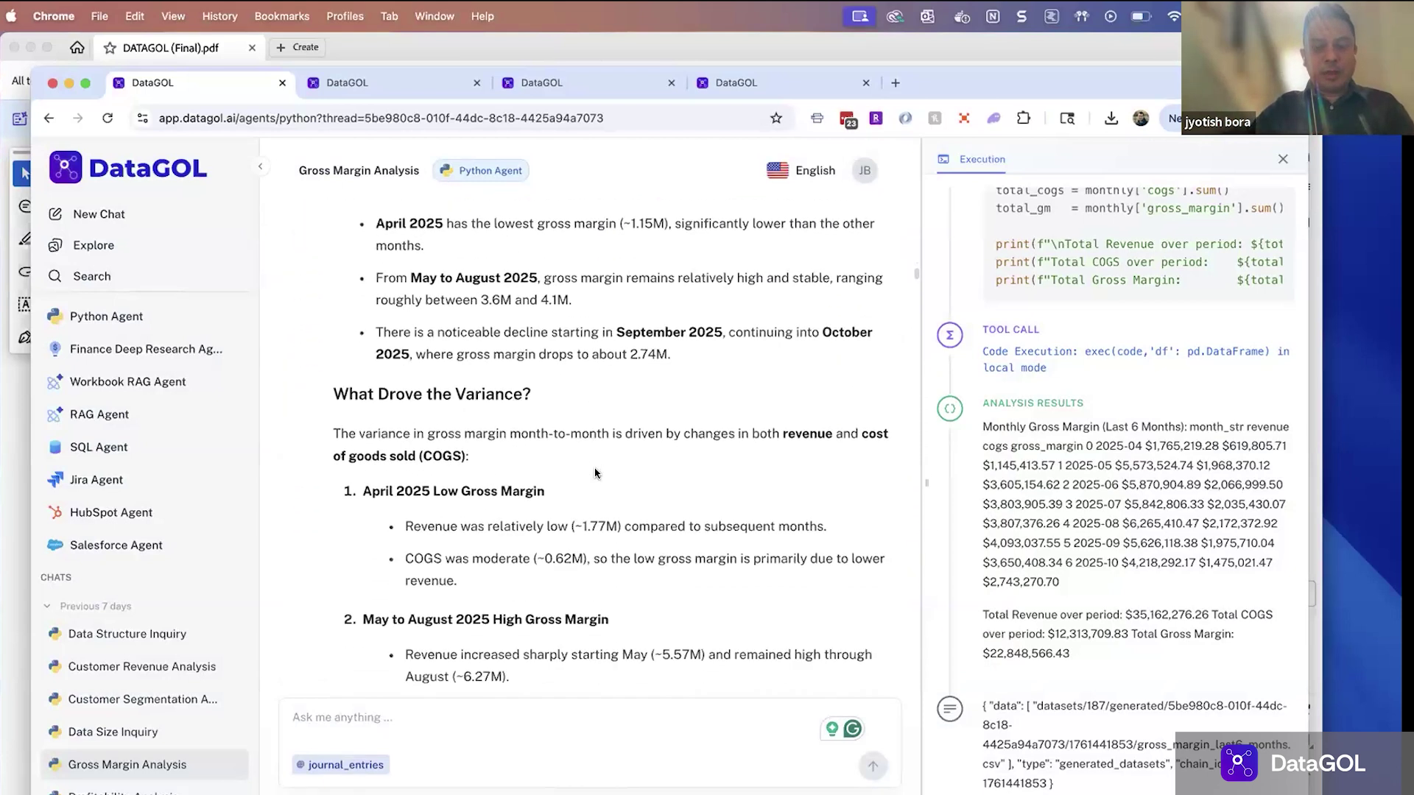
pyautogui.scroll(-10, 595, 467)
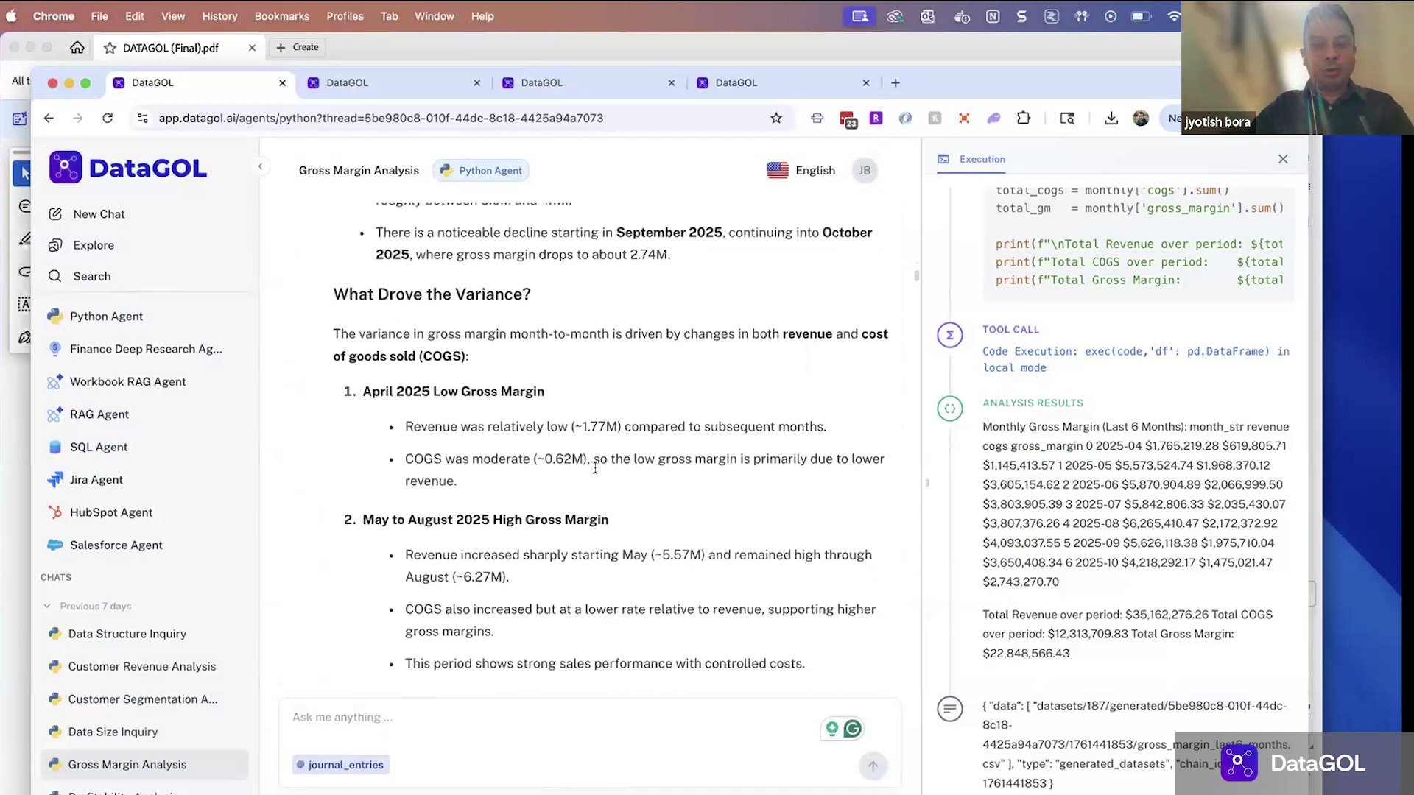
pyautogui.scroll(-5, 595, 473)
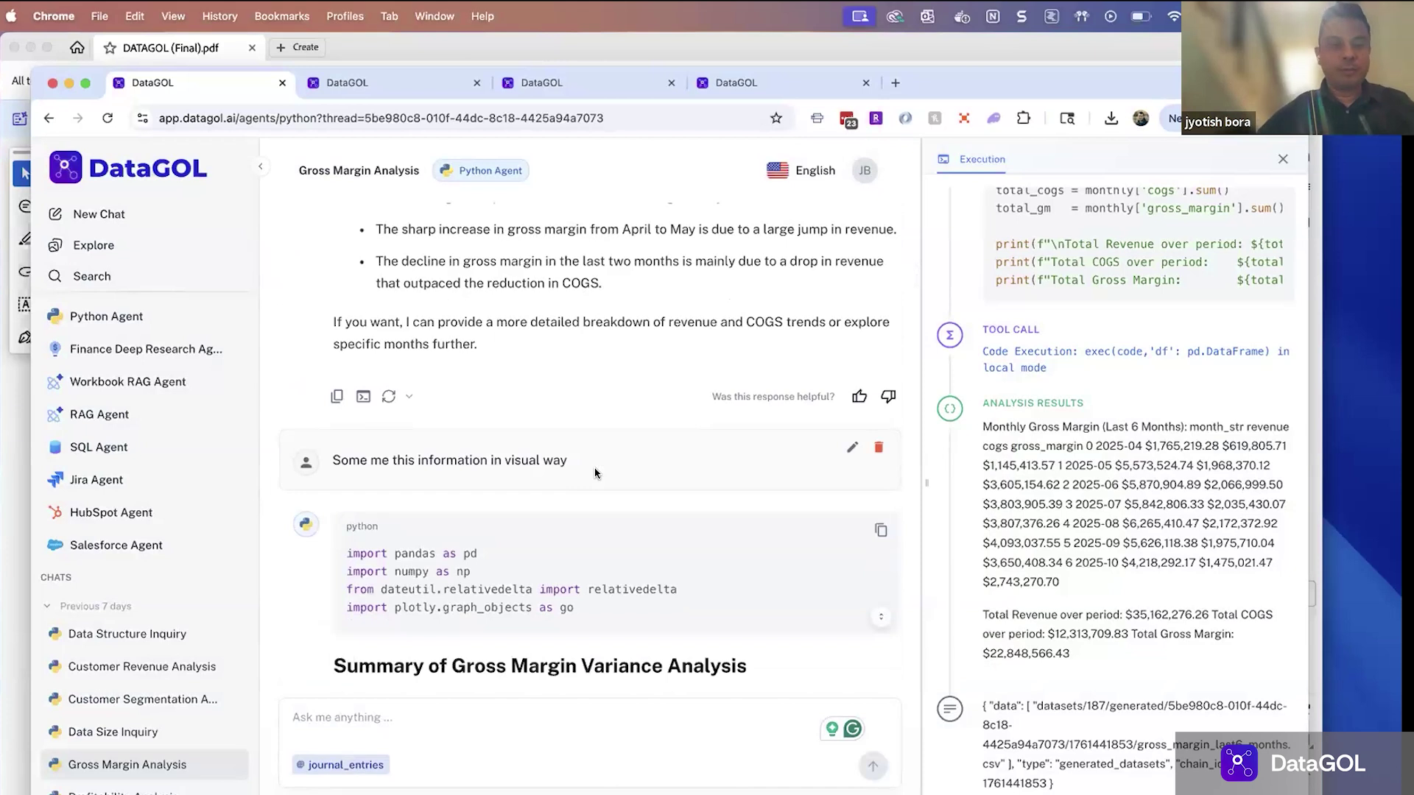
# Read through the Summary of Gross Margin Variance Analysis, from Monthly Financials to the Conclusion and the Drivers of Month-over-Month Gross Margin Change chart
pyautogui.scroll(-2, 595, 473)
pyautogui.scroll(-2, 595, 473)
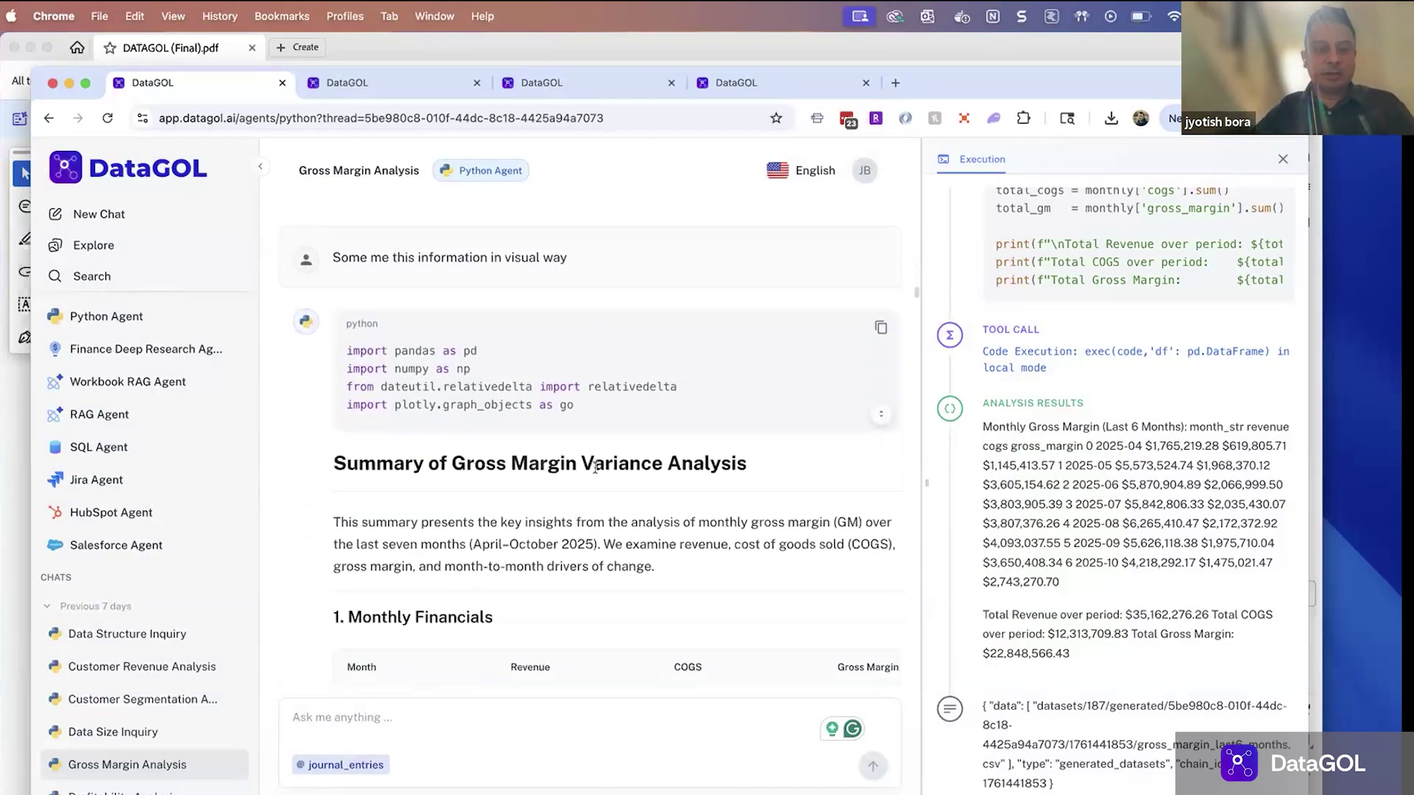
pyautogui.scroll(-15, 595, 468)
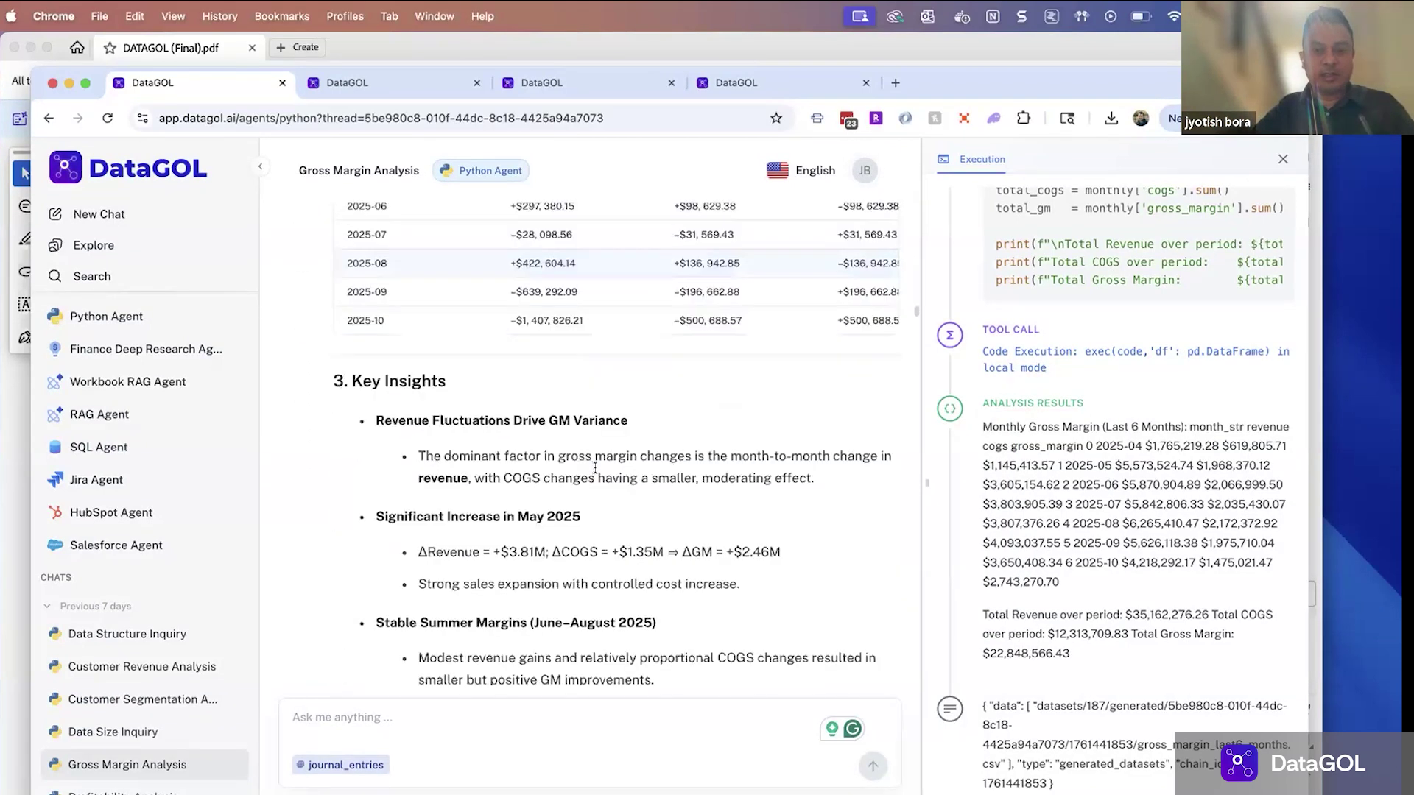
pyautogui.scroll(-5, 595, 472)
pyautogui.scroll(-3, 571, 298)
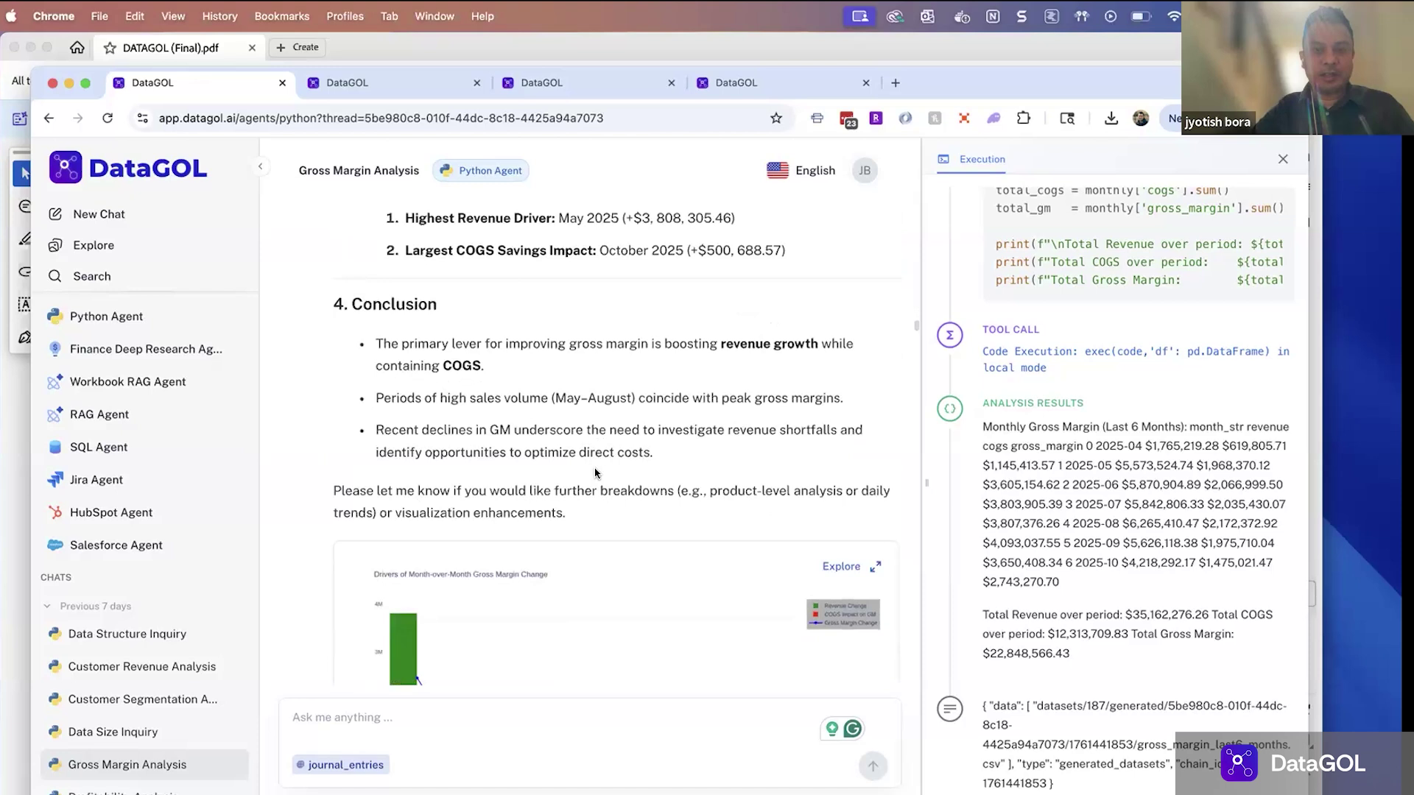
pyautogui.scroll(-5, 573, 459)
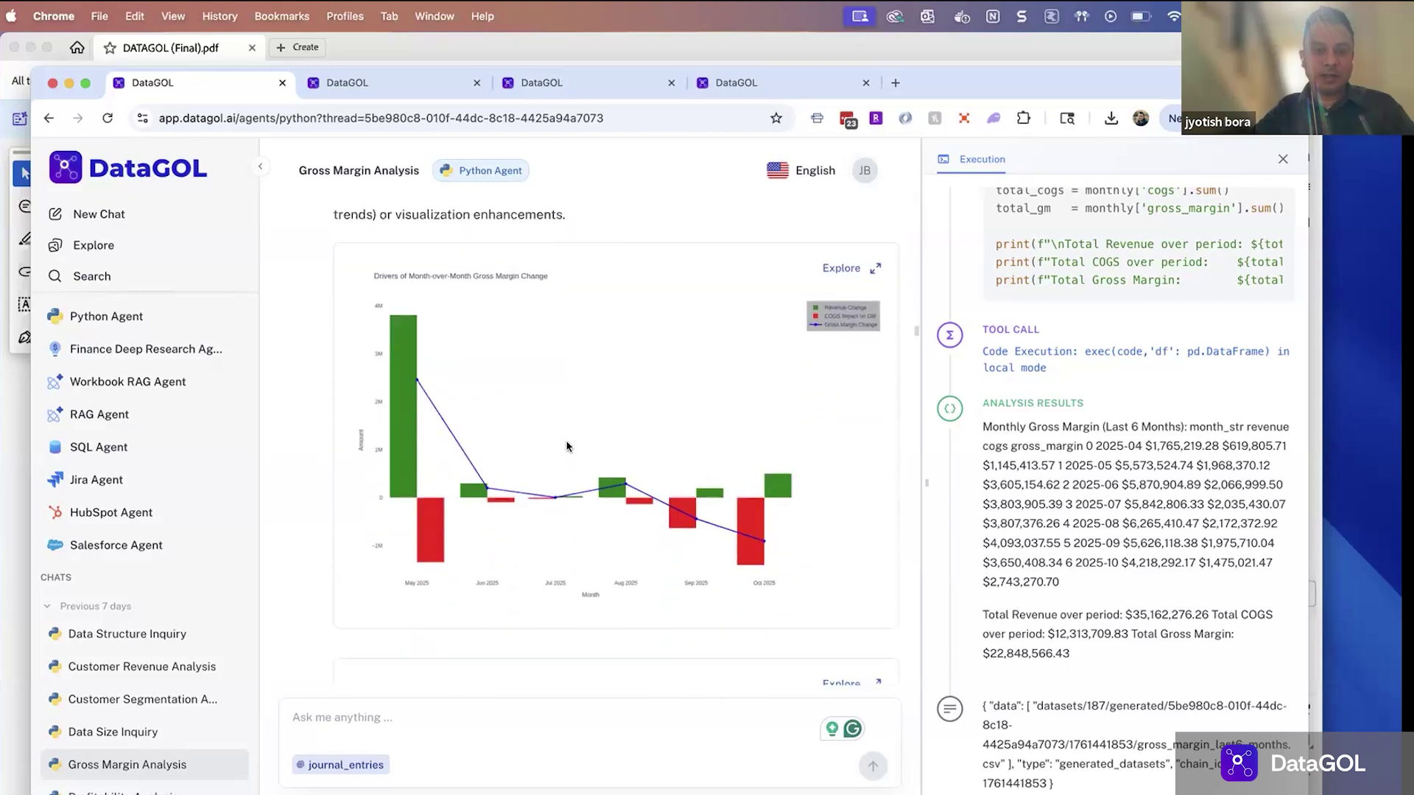
# Enlarge the Drivers of Month-over-Month Gross Margin Change chart and inspect the May COGS impact and October revenue change bars
pyautogui.click(847, 268)
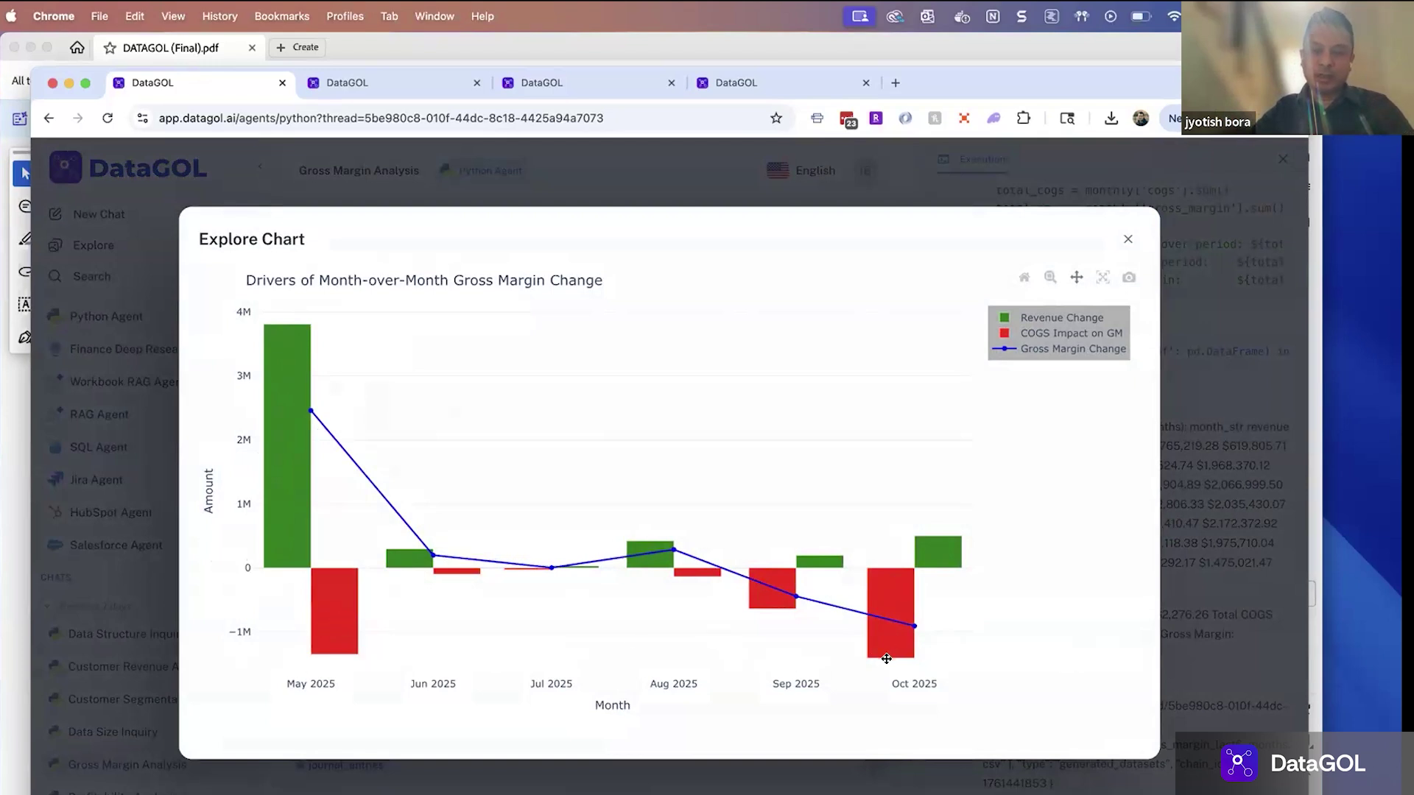
pyautogui.moveTo(338, 626)
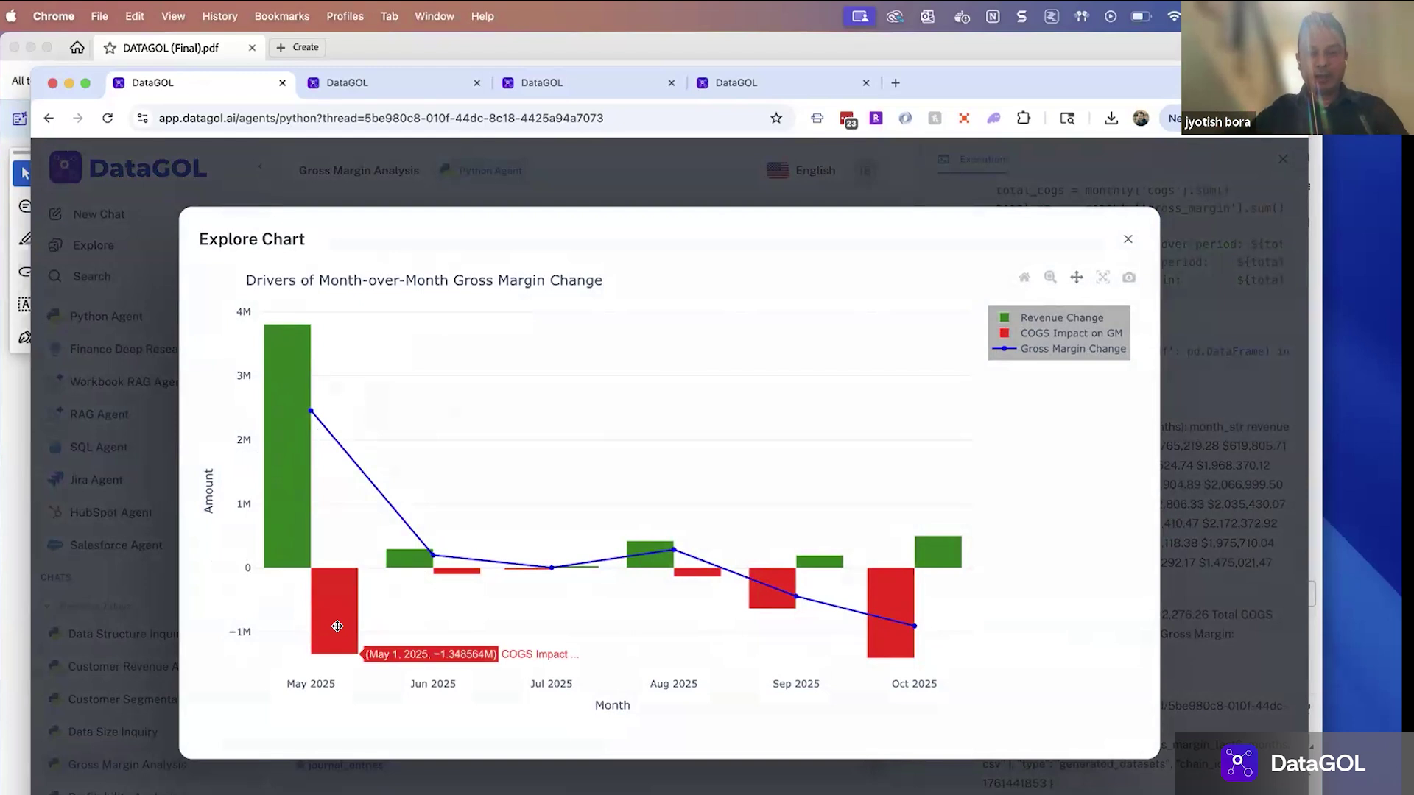
pyautogui.moveTo(880, 650)
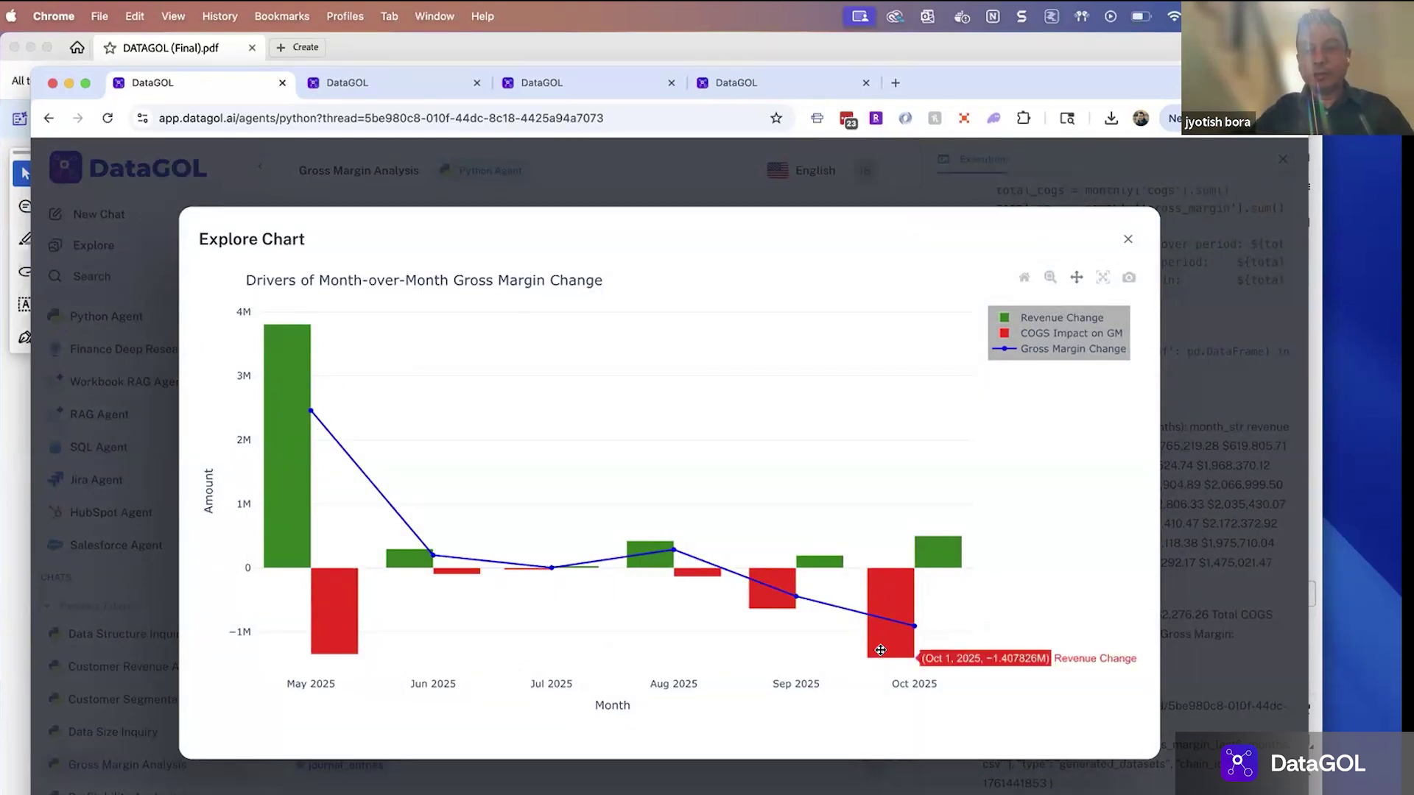
pyautogui.click(1128, 238)
# Go to the prompt about product lines and customer segments driving the variance and review the Methodology section of its response
pyautogui.scroll(-3, 639, 457)
pyautogui.scroll(-6, 640, 456)
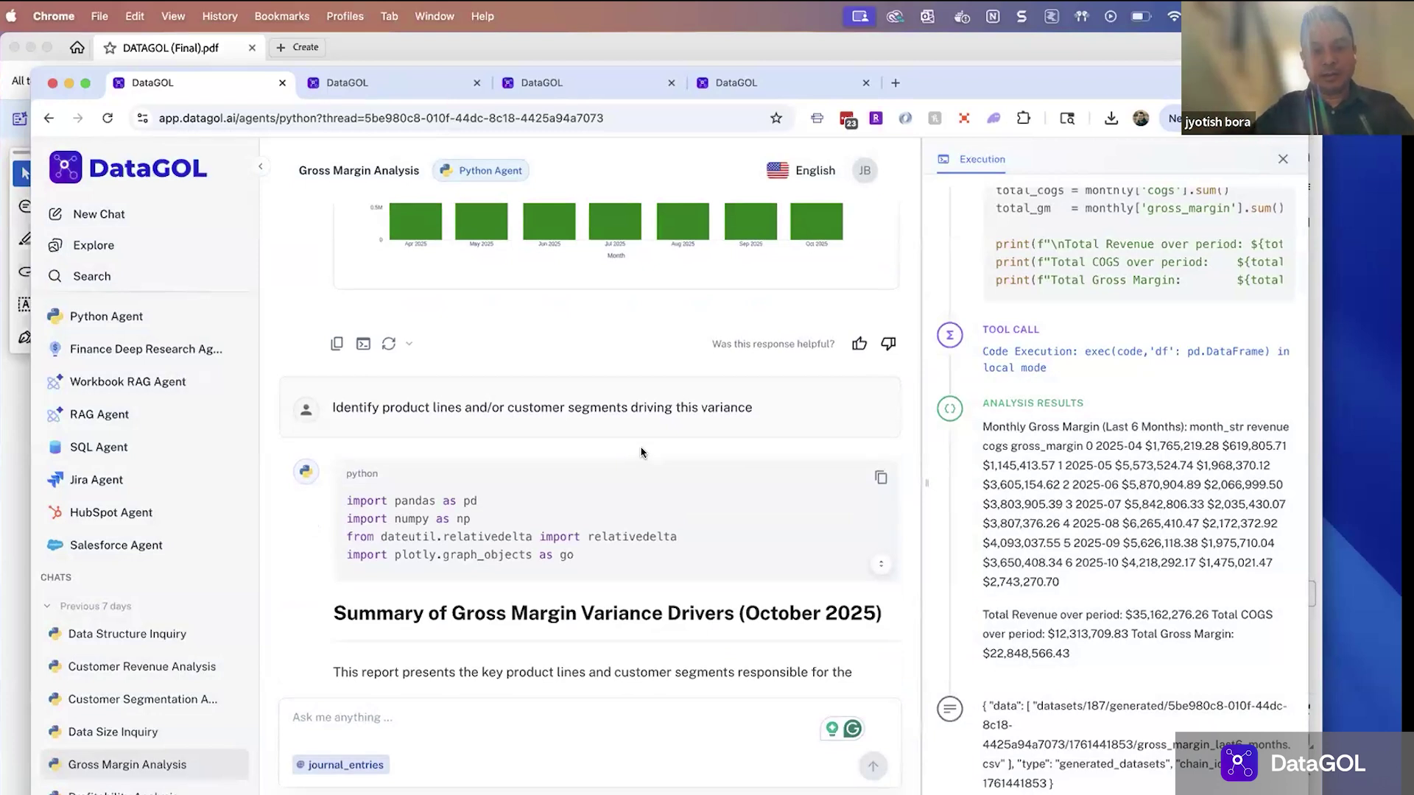
pyautogui.scroll(-4, 639, 457)
pyautogui.scroll(-3, 641, 452)
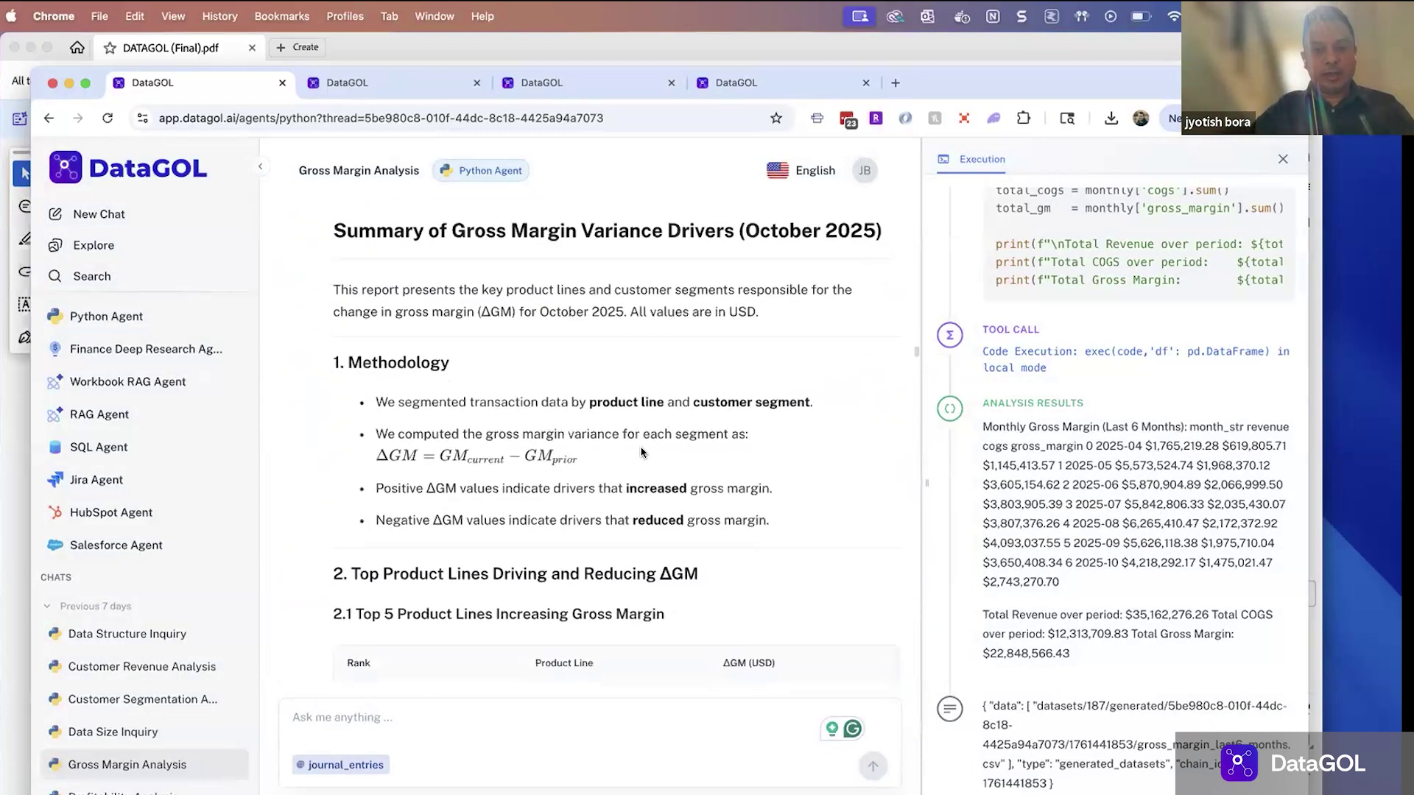
# Examine the tables of the top 5 product lines increasing and the top 5 reducing gross margin, including the accompanying note
pyautogui.scroll(-1, 641, 449)
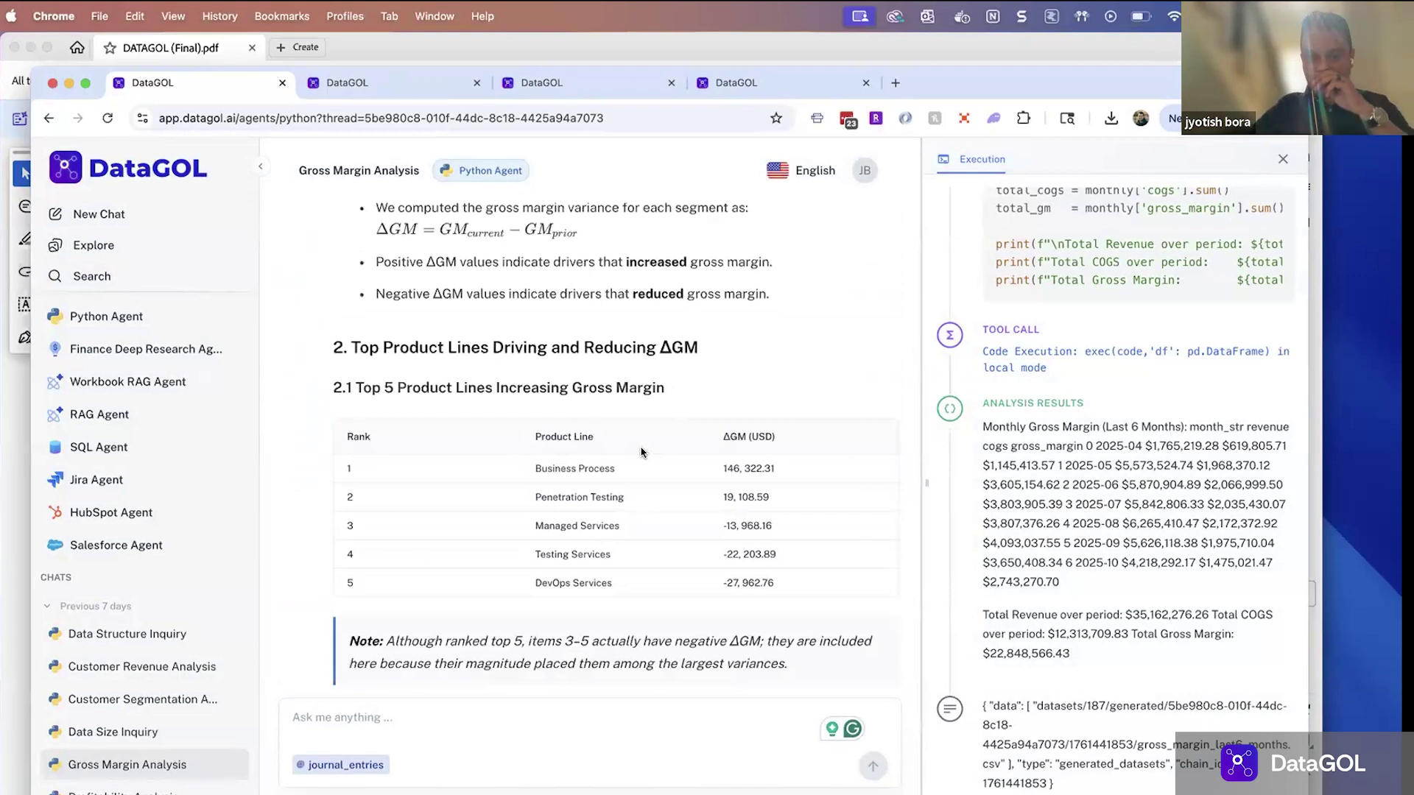
pyautogui.scroll(-1, 641, 451)
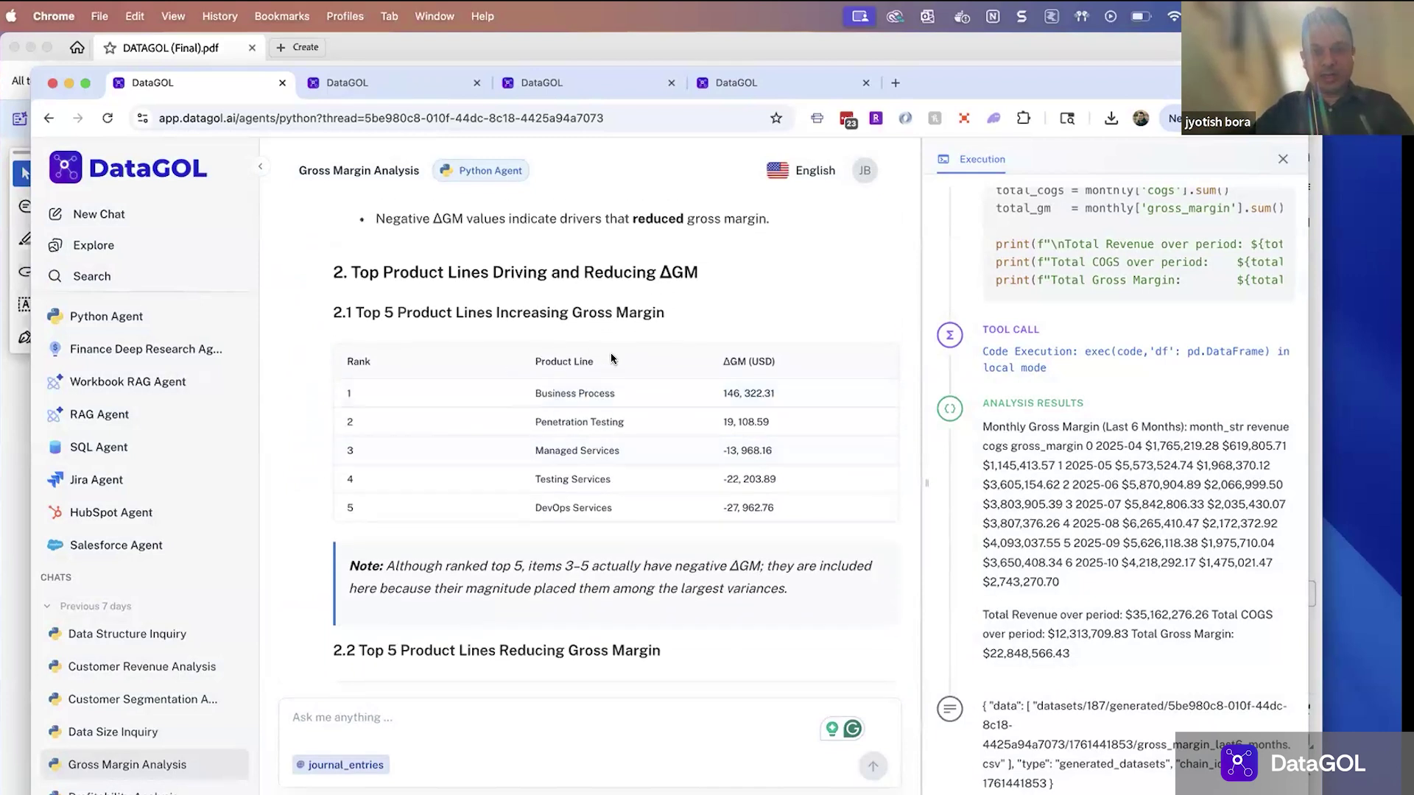
pyautogui.scroll(-1, 437, 379)
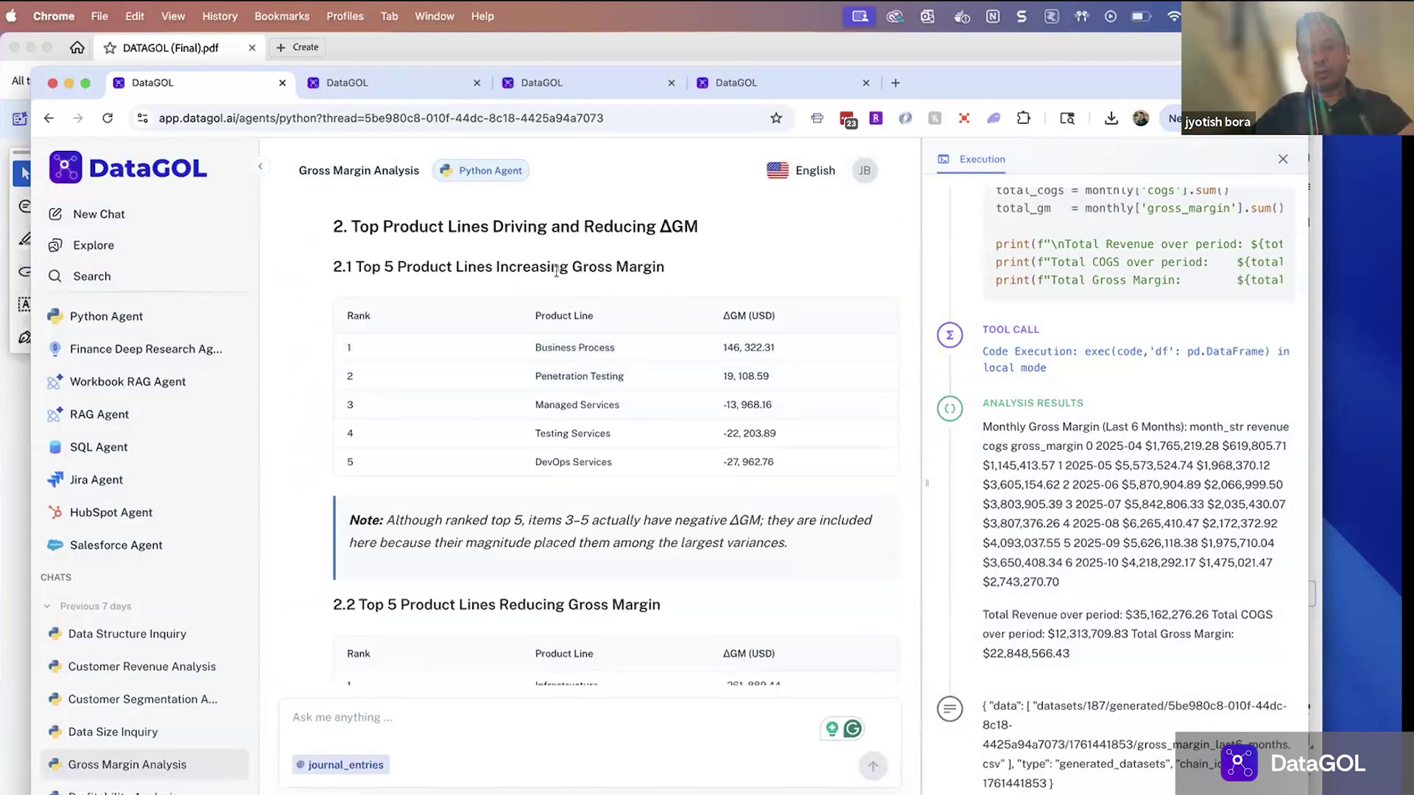
pyautogui.scroll(-3, 556, 271)
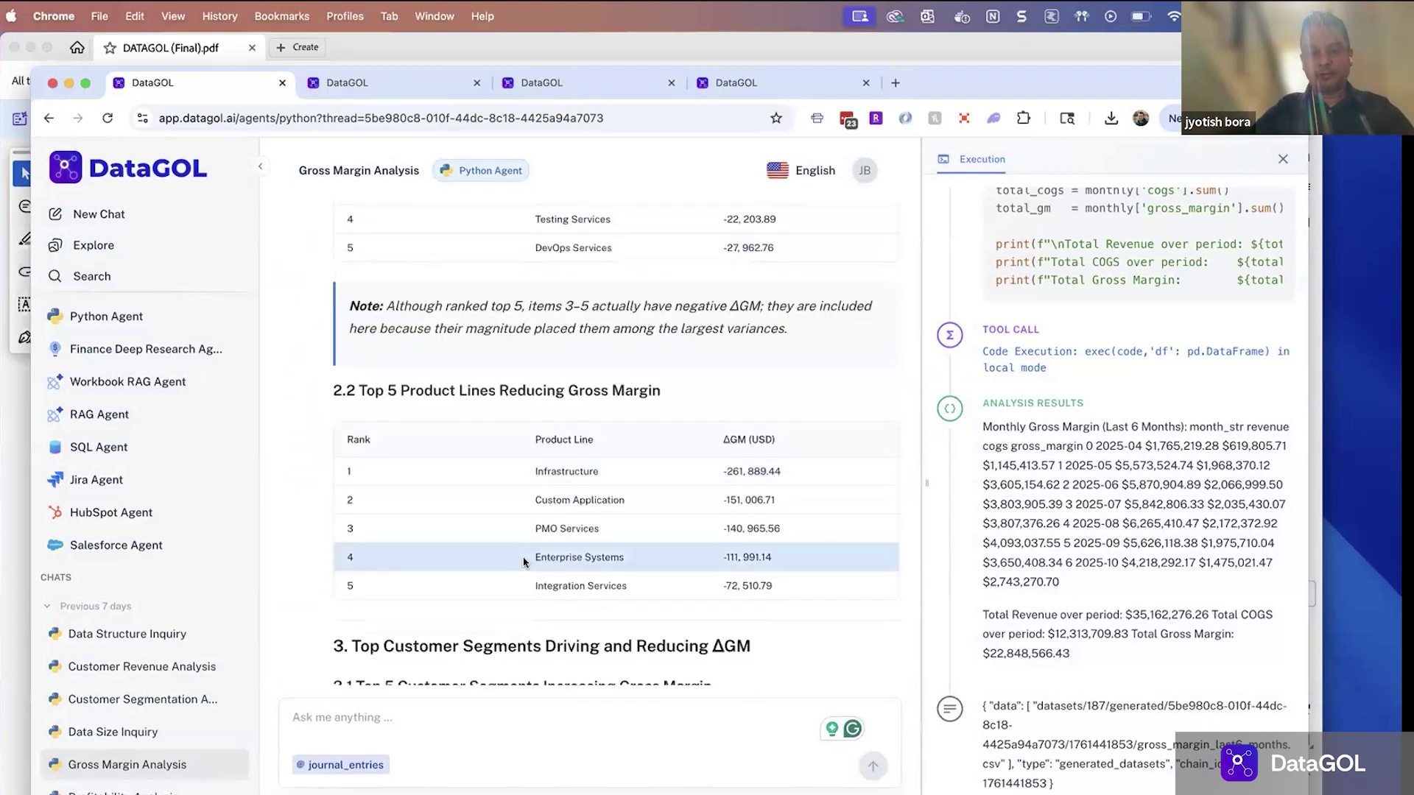
pyautogui.scroll(-1, 524, 562)
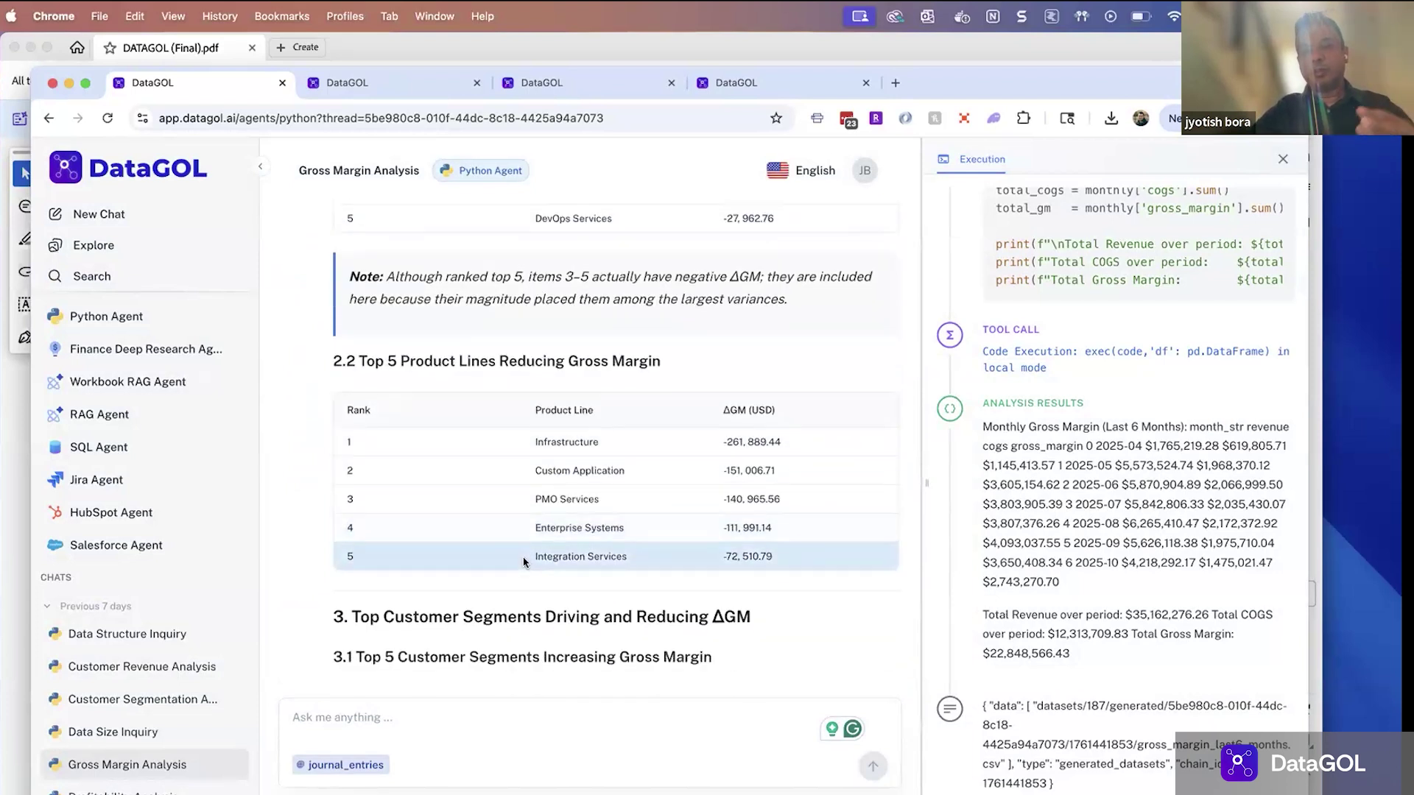